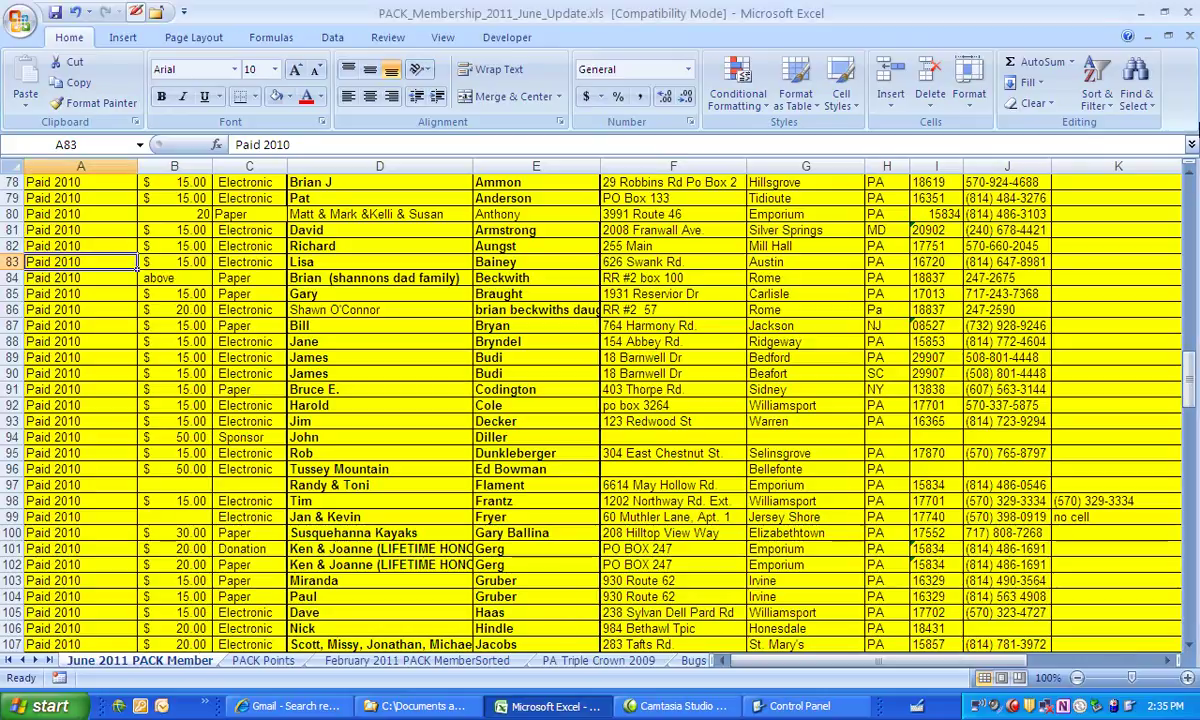
# Change cell A80 from its 2010 entry to Paid 2011
pyautogui.moveTo(1188, 378); pyautogui.dragTo(1190, 175)
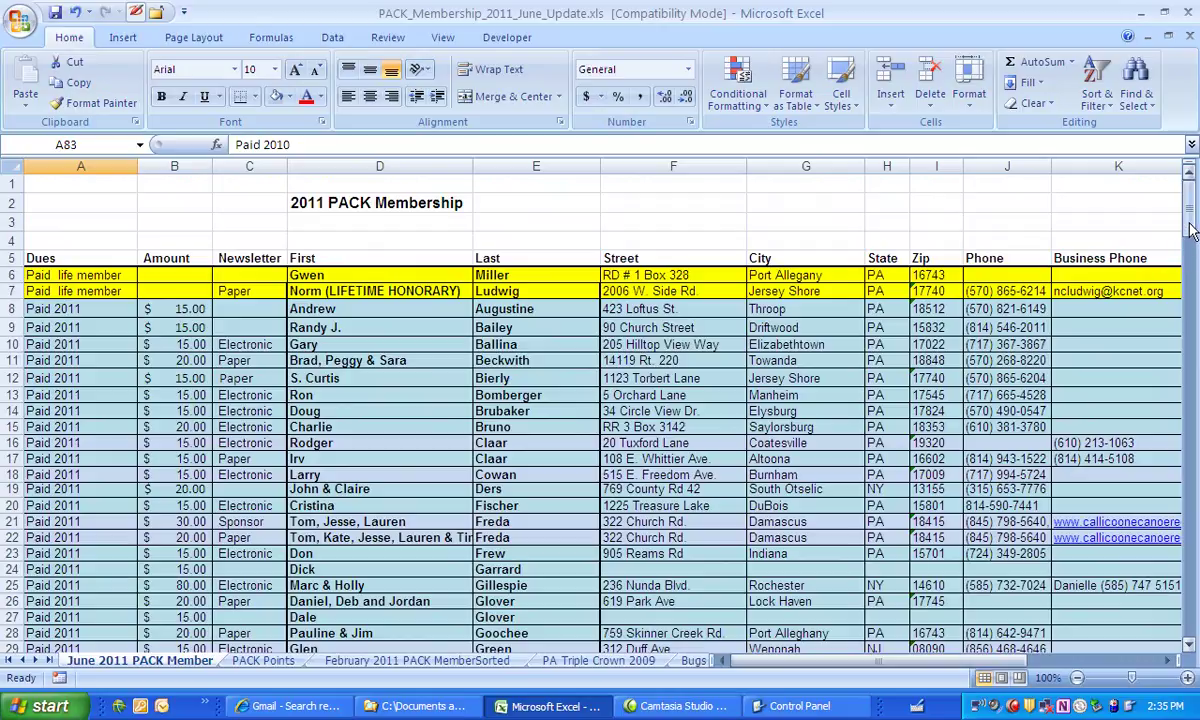
pyautogui.moveTo(1190, 200); pyautogui.dragTo(1166, 386)
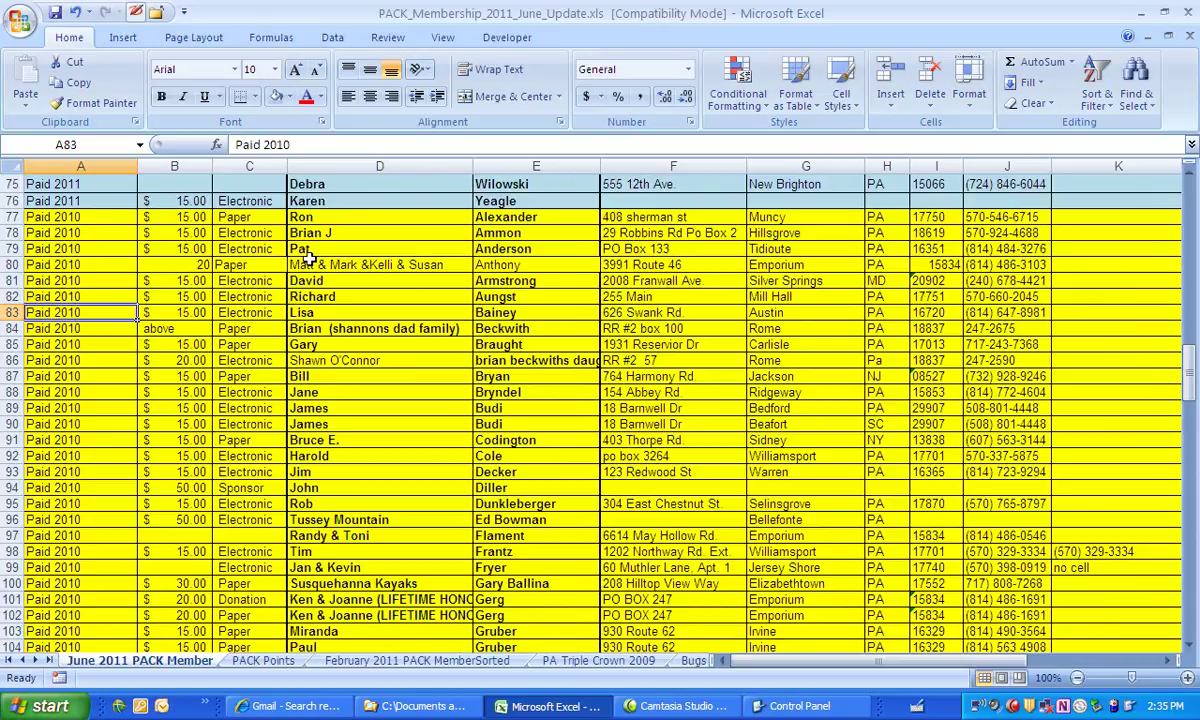
pyautogui.click(12, 264)
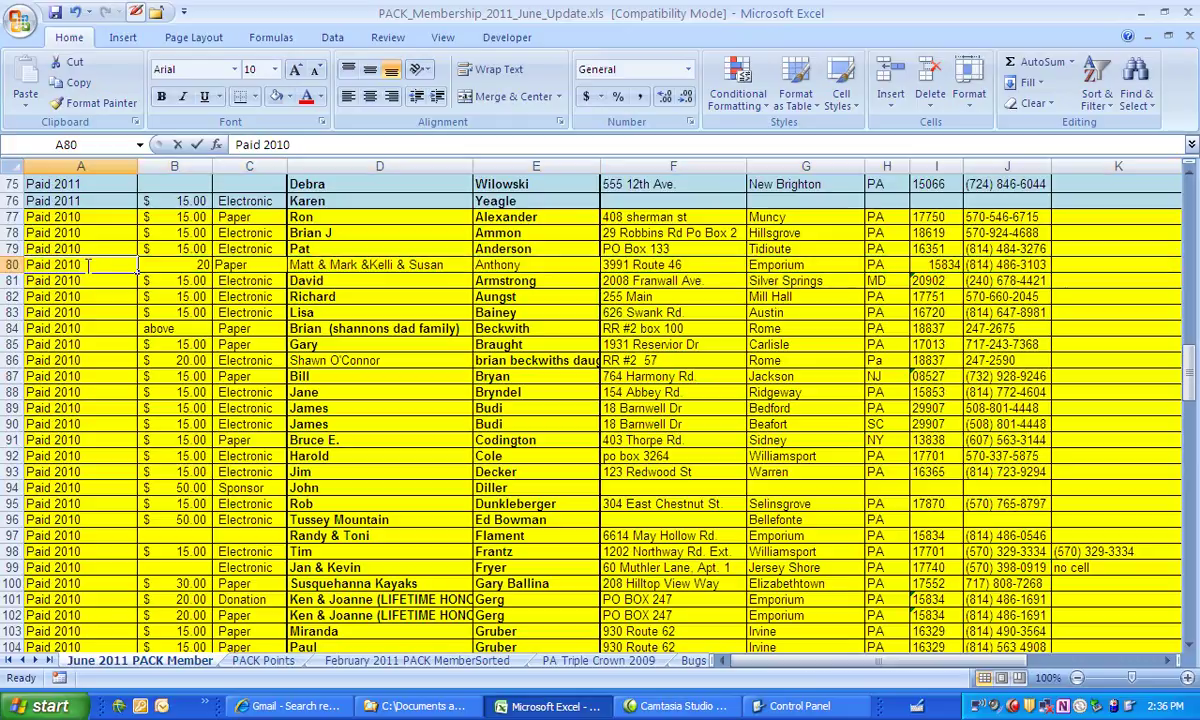
pyautogui.doubleClick(88, 265)
pyautogui.press('BackSpace')
pyautogui.write('1')
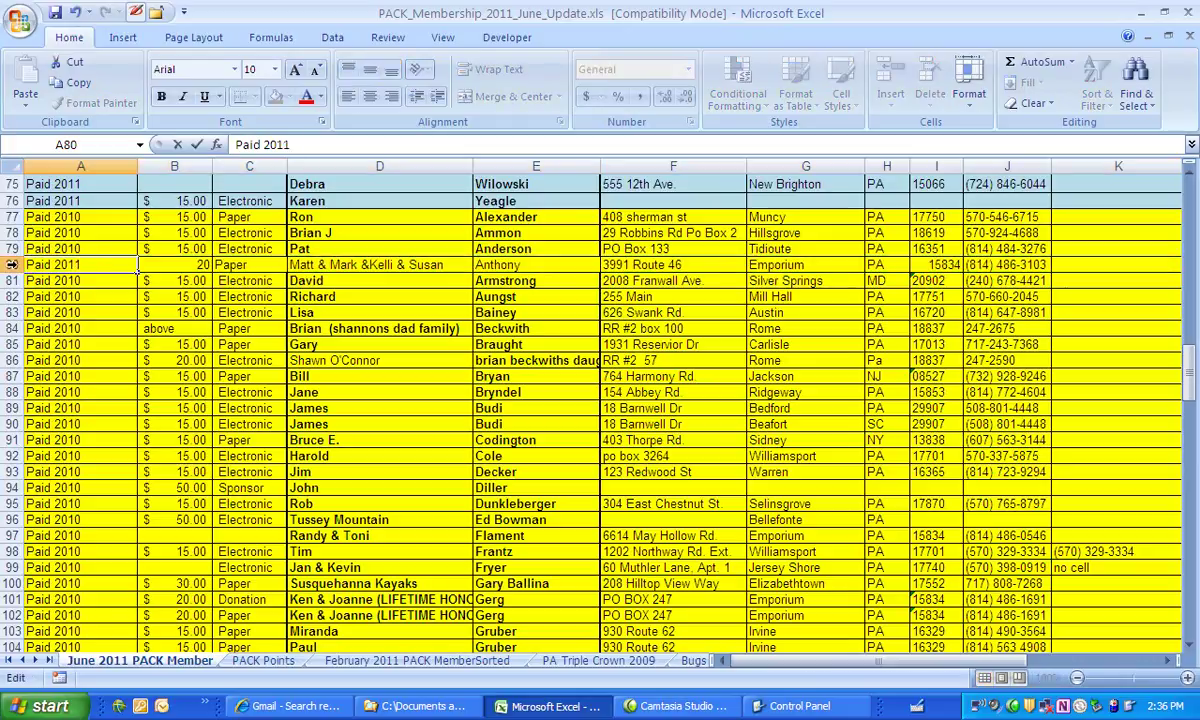
# Shade row 80 blue-grey and show B80's 20 as $20.00 in Accounting format
pyautogui.click(12, 264)
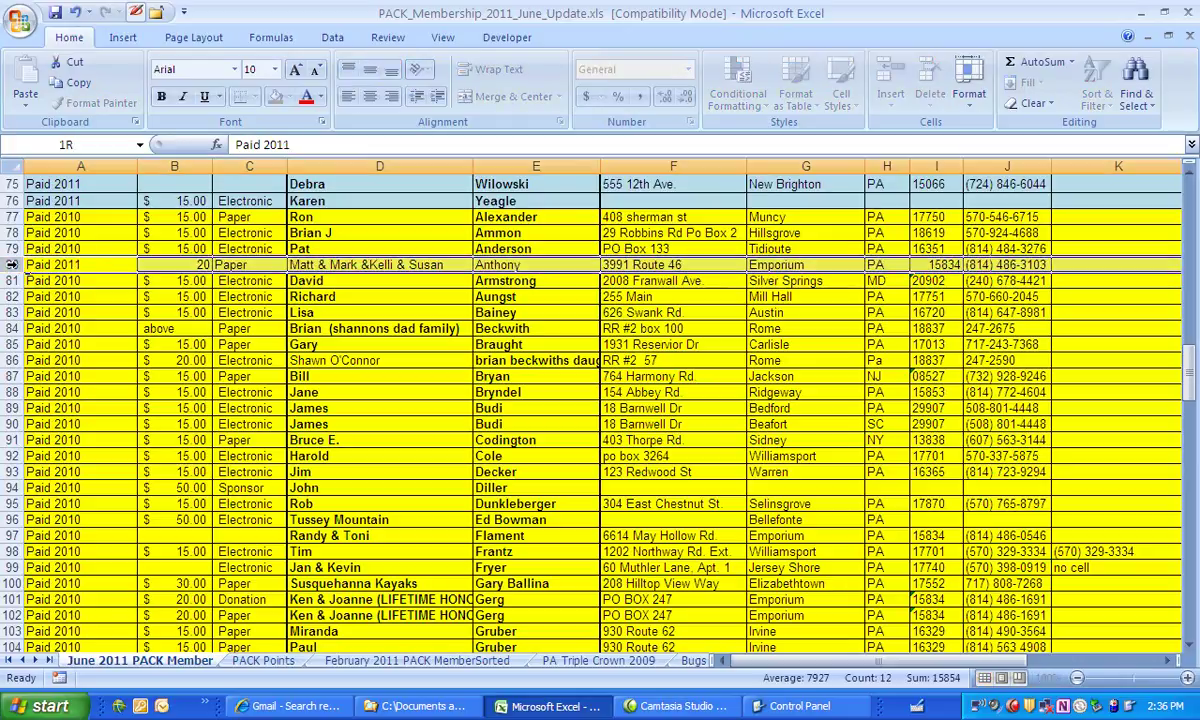
pyautogui.click(276, 96)
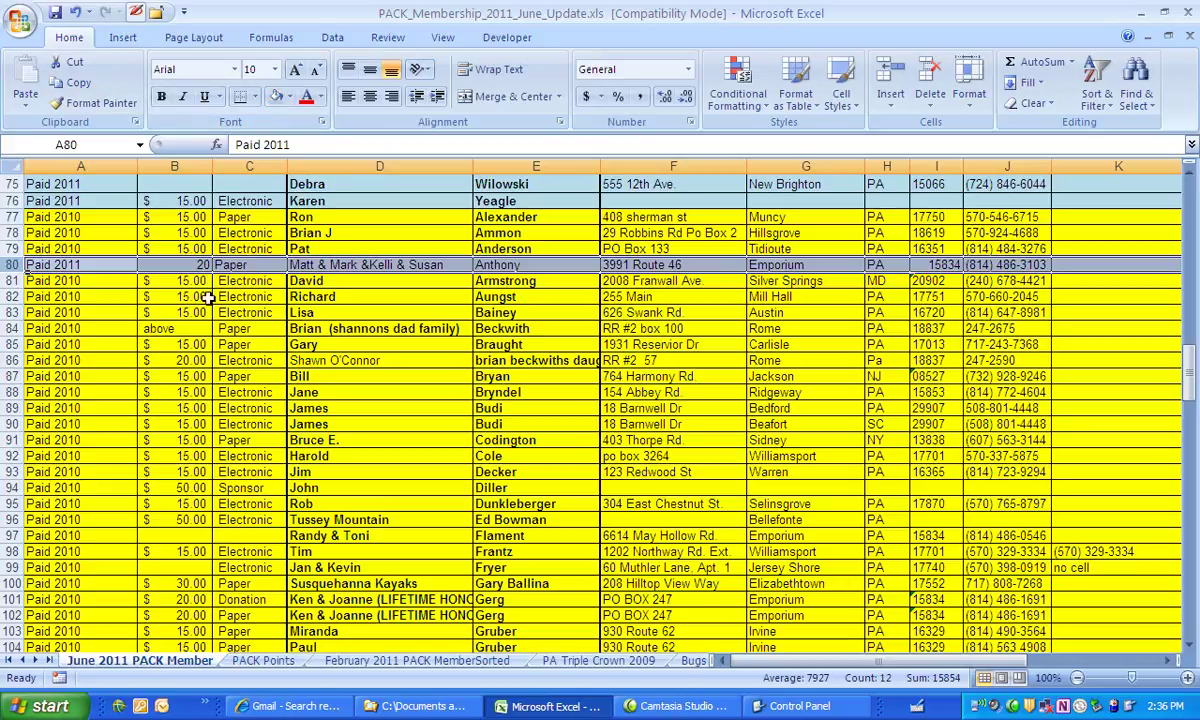
pyautogui.click(180, 264)
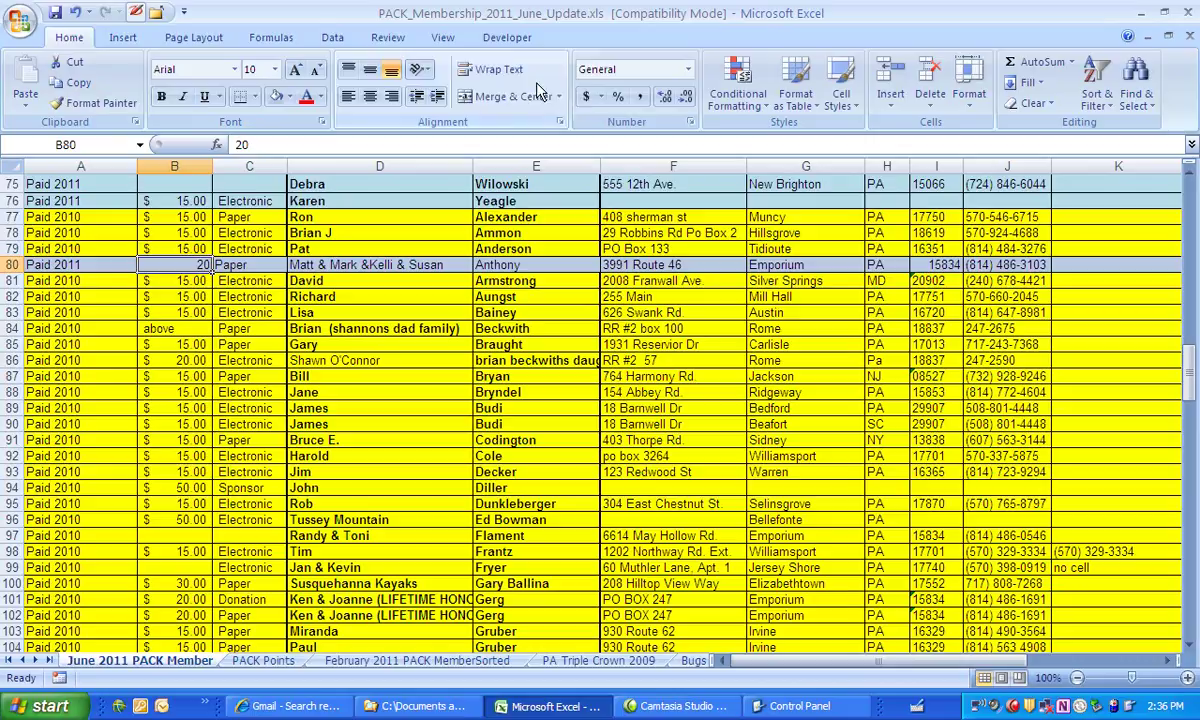
pyautogui.click(586, 96)
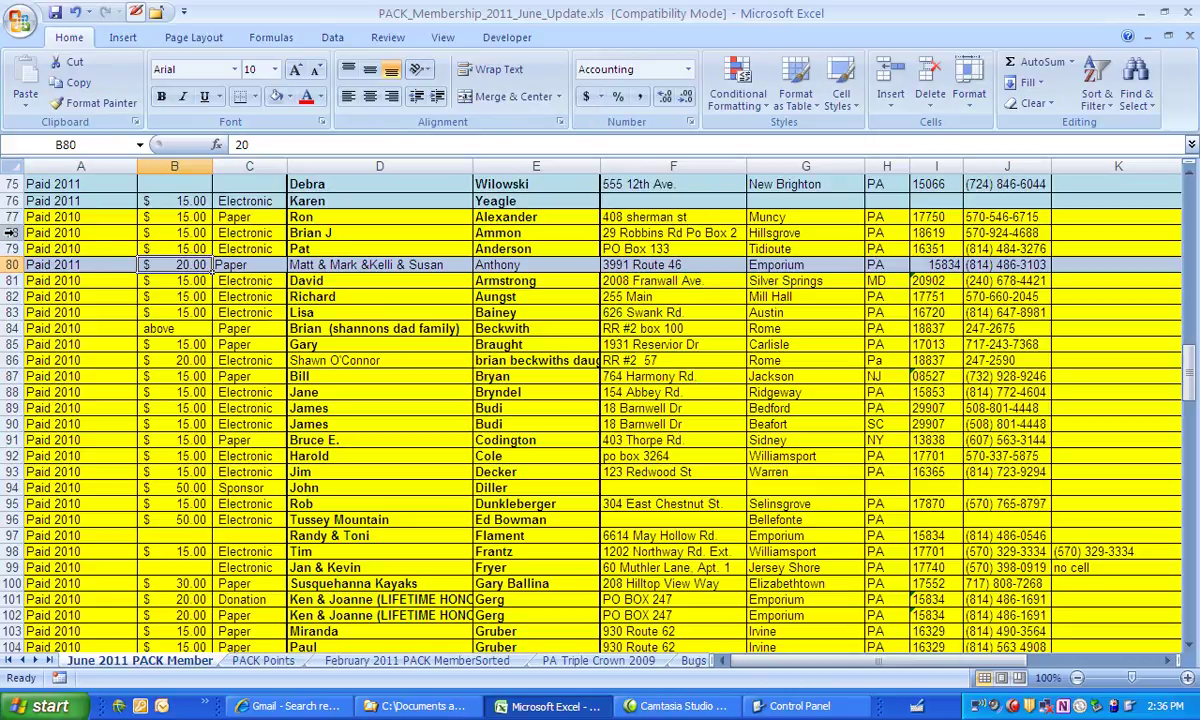
# Insert a blank row 83 and enter Paid 2011 with 15 in dues
pyautogui.click(12, 312)
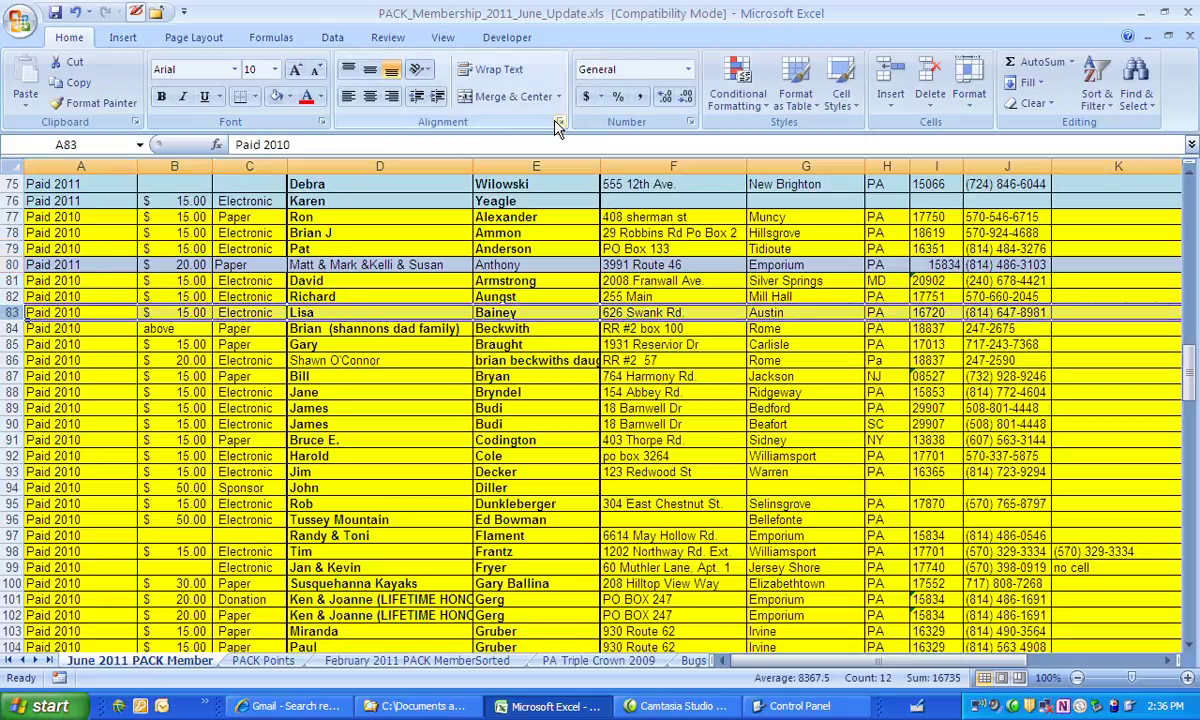
pyautogui.click(890, 80)
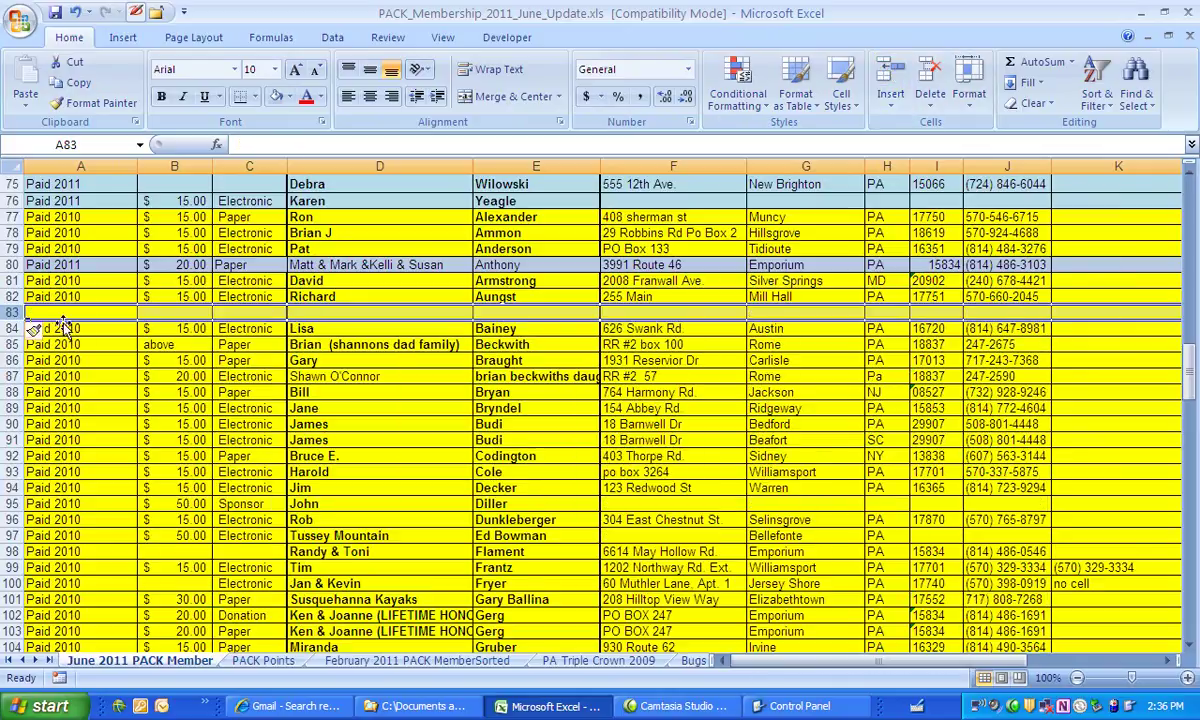
pyautogui.click(57, 312)
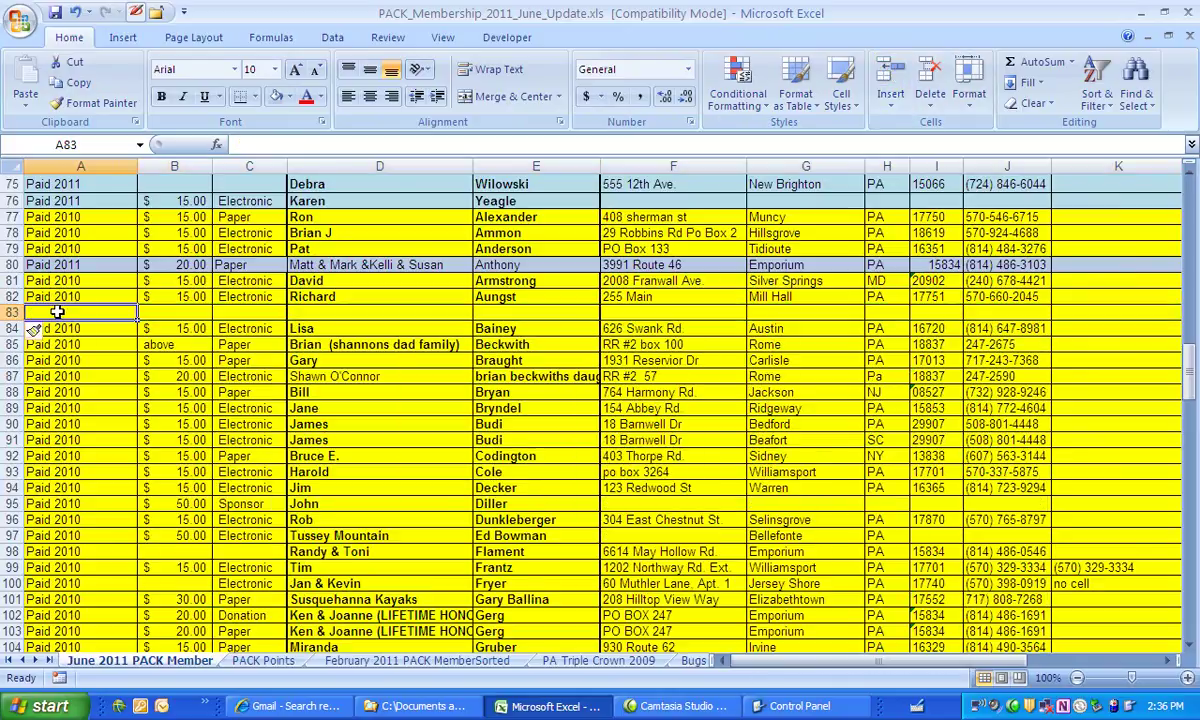
pyautogui.write('Paid')
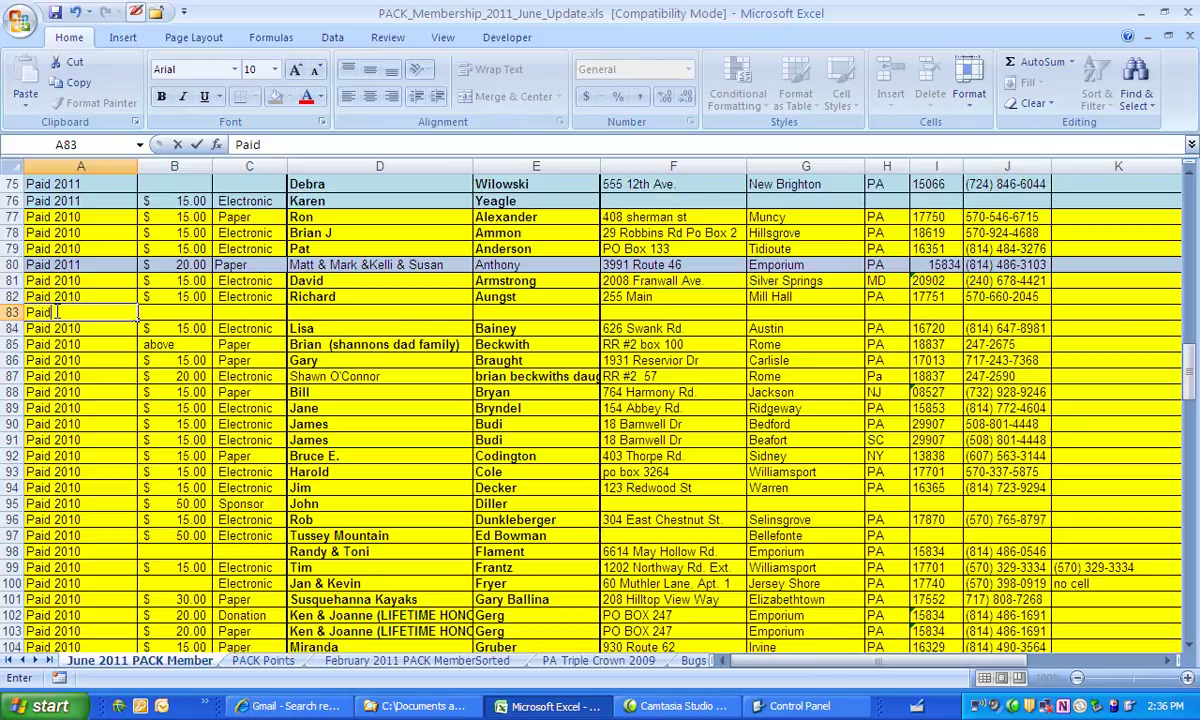
pyautogui.write(' 2011')
pyautogui.press('Tab')
pyautogui.write('15')
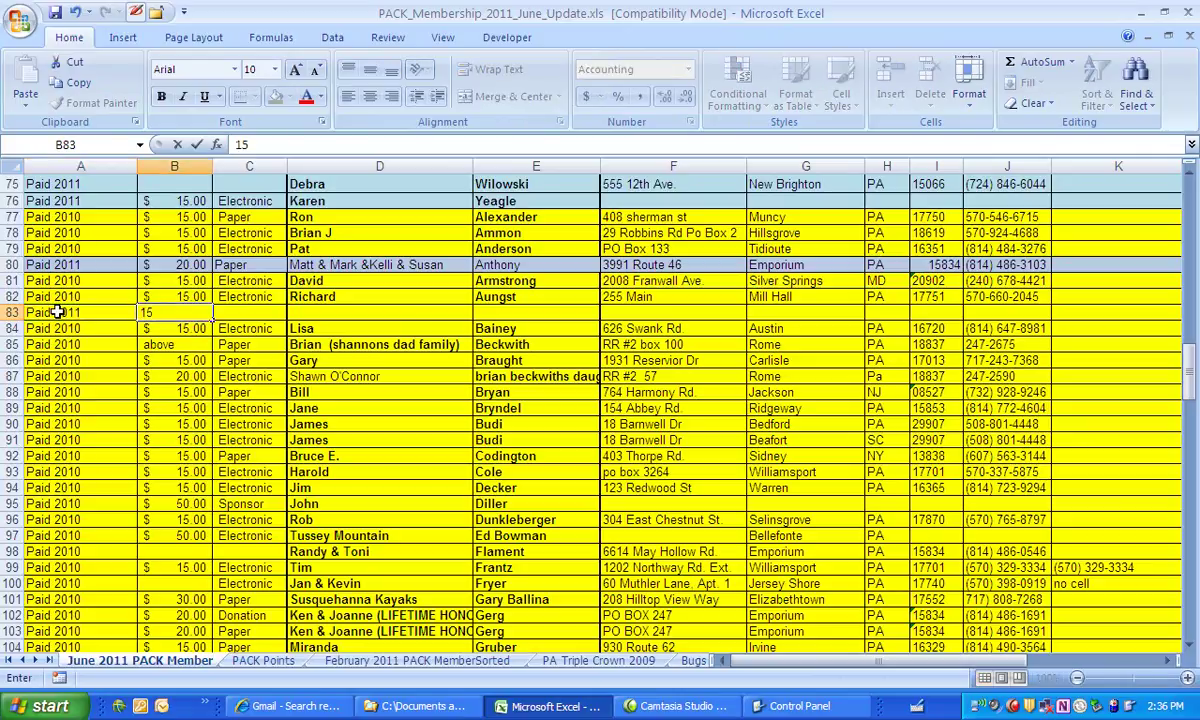
pyautogui.press('Tab')
# Enter Electronic and the new member's first and last name, then shade row 83 blue-grey
pyautogui.write('E')
pyautogui.press('Tab')
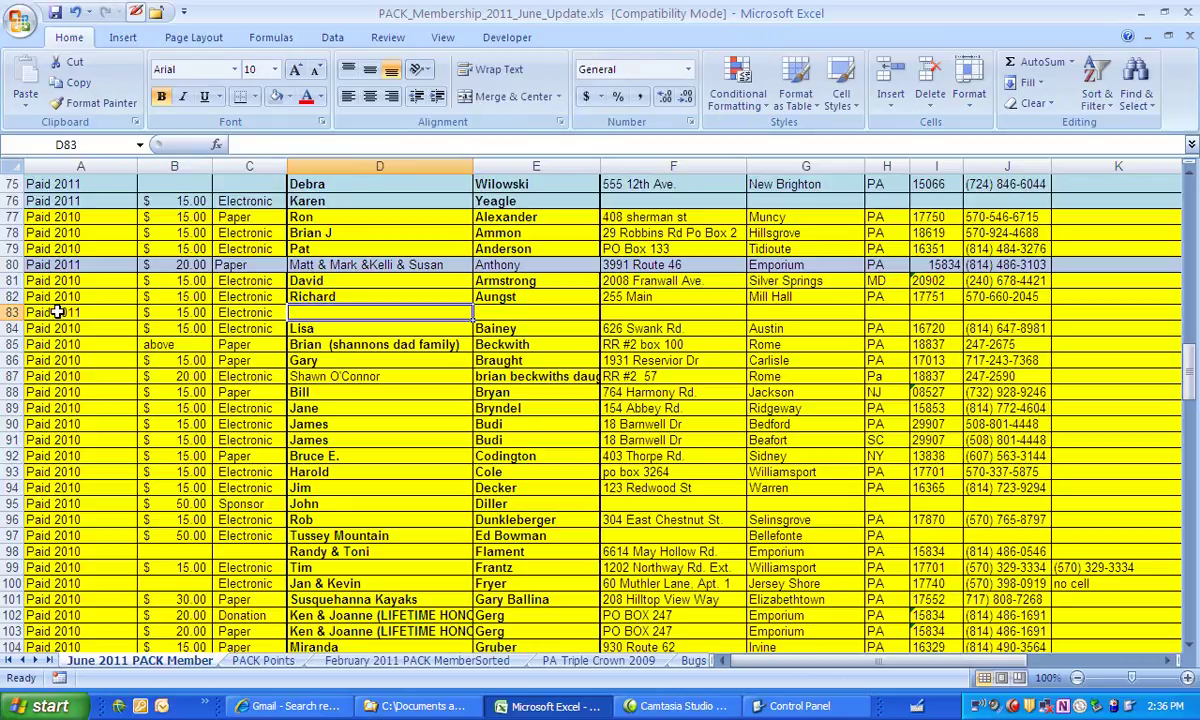
pyautogui.write('Spongebob')
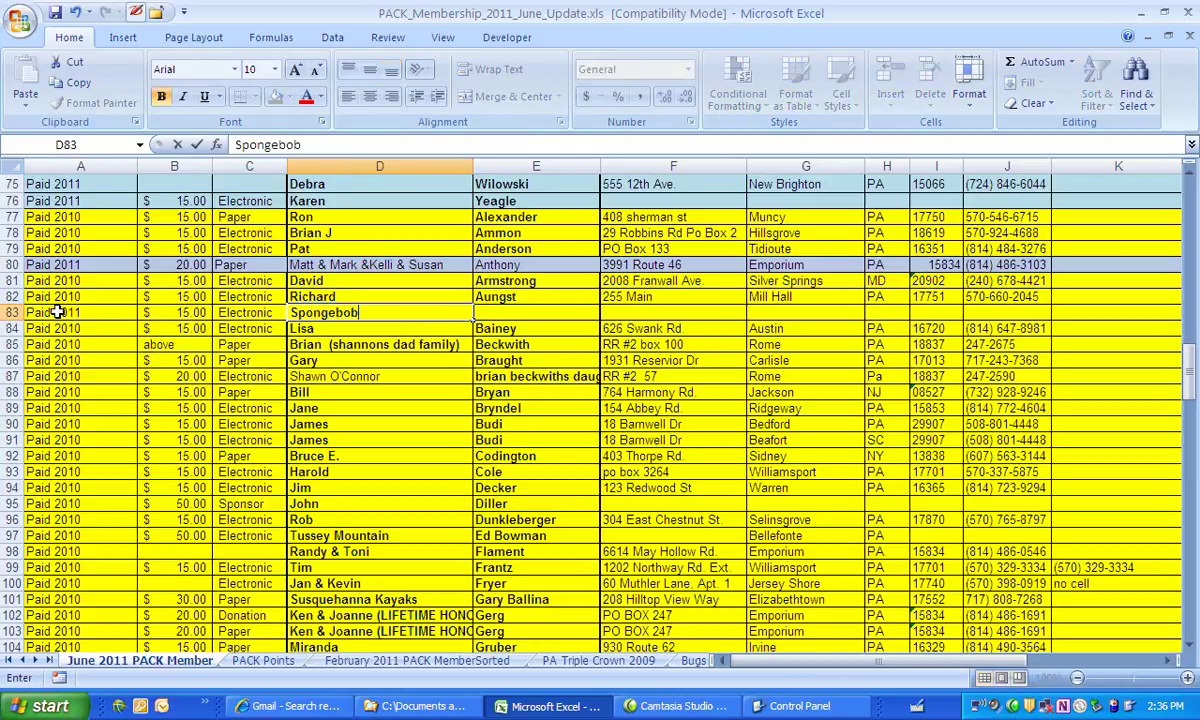
pyautogui.press('Tab')
pyautogui.write('Squarep')
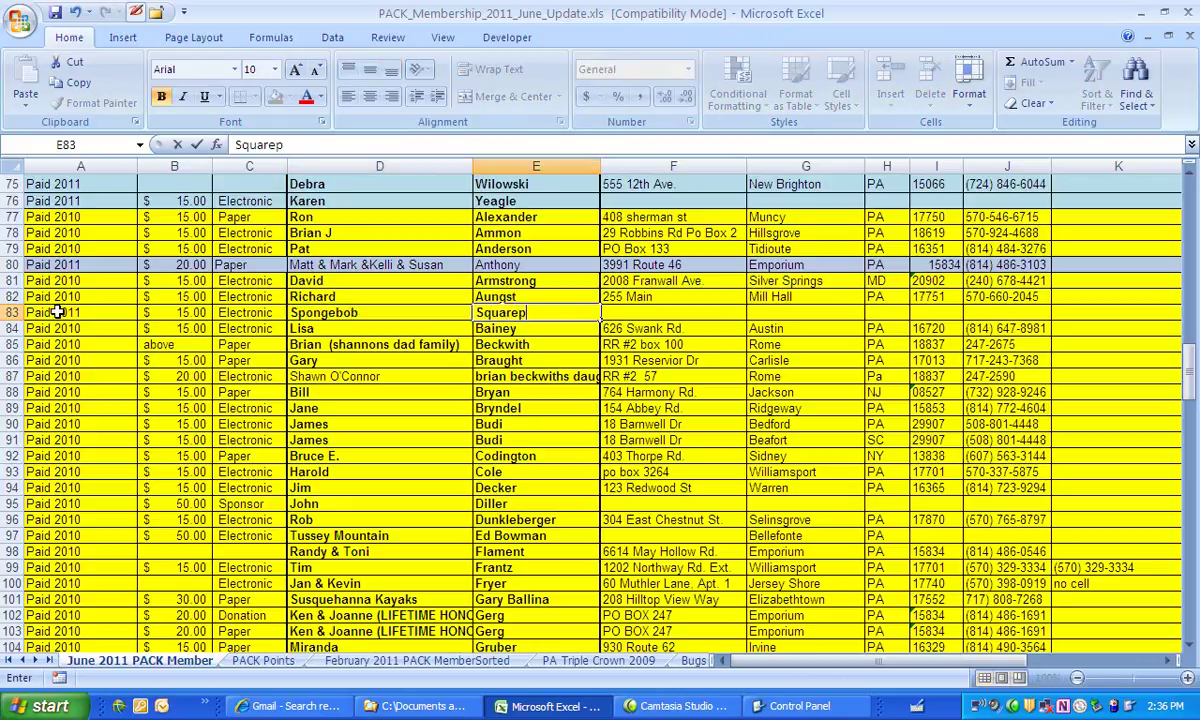
pyautogui.write('ants')
pyautogui.click(12, 312)
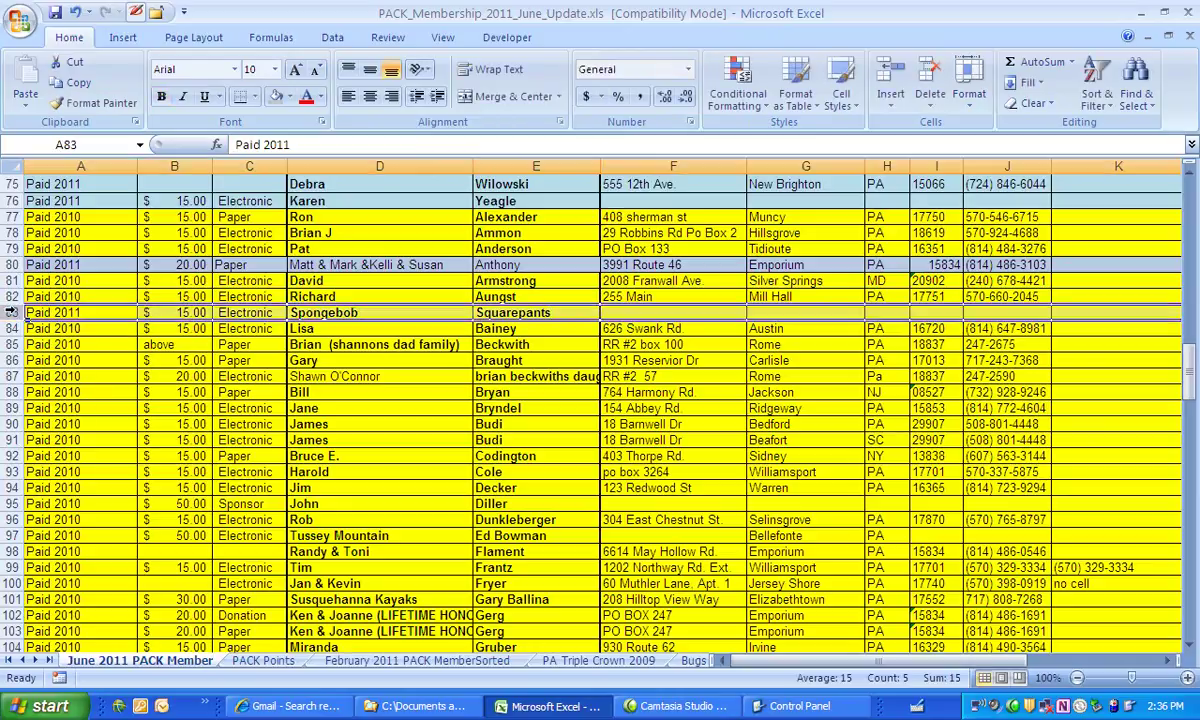
pyautogui.click(276, 98)
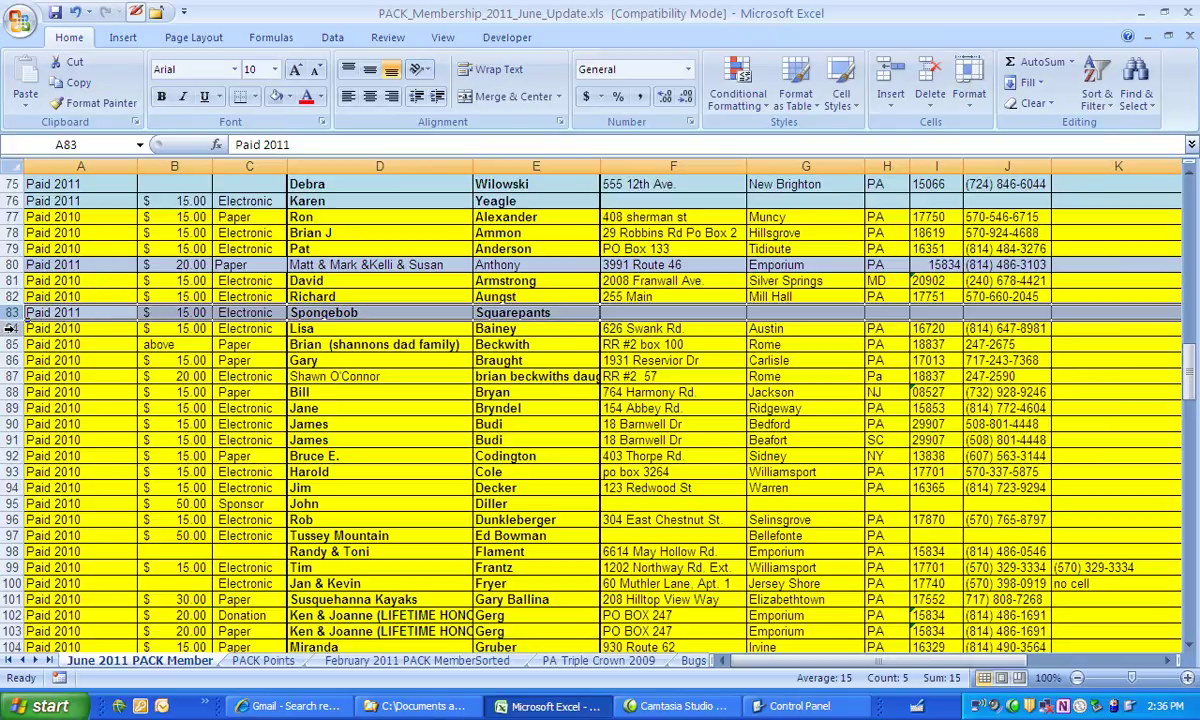
# Sort rows 70–84 by column A, Z to A, so Paid 2011 rows precede Paid 2010
pyautogui.moveTo(8, 328)
pyautogui.mouseDown()
pyautogui.moveTo(5, 117)
pyautogui.moveTo(8, 303)
pyautogui.mouseUp()
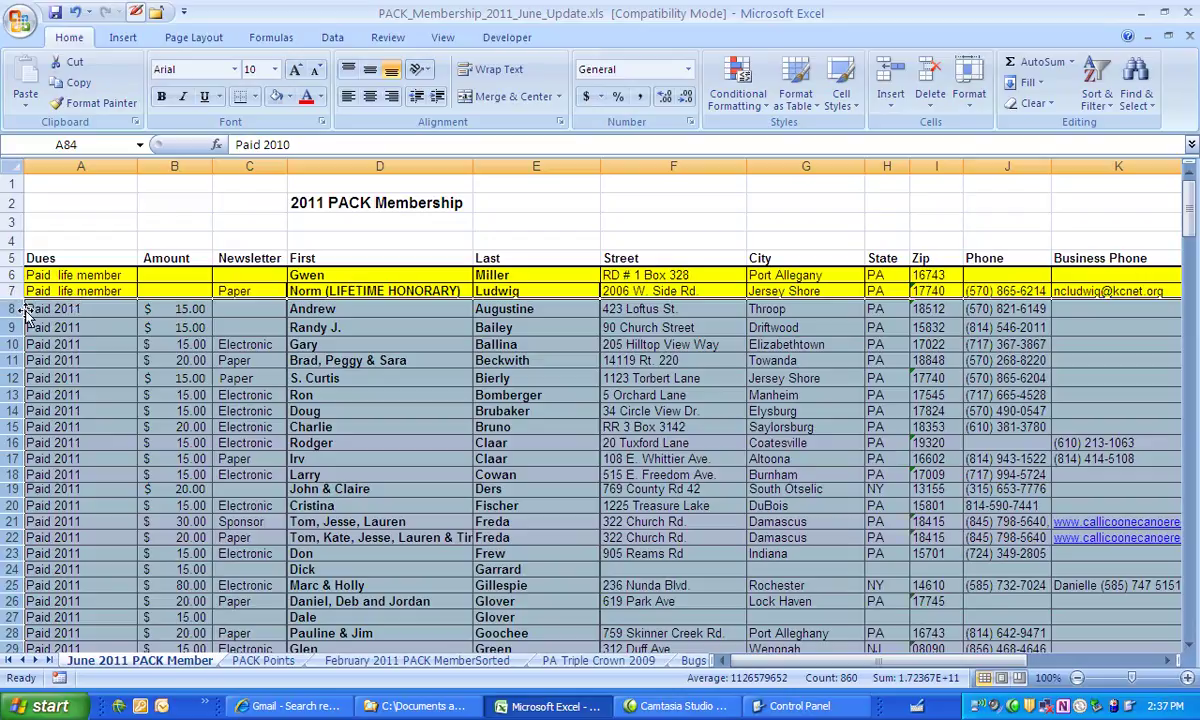
pyautogui.click(332, 37)
pyautogui.click(442, 80)
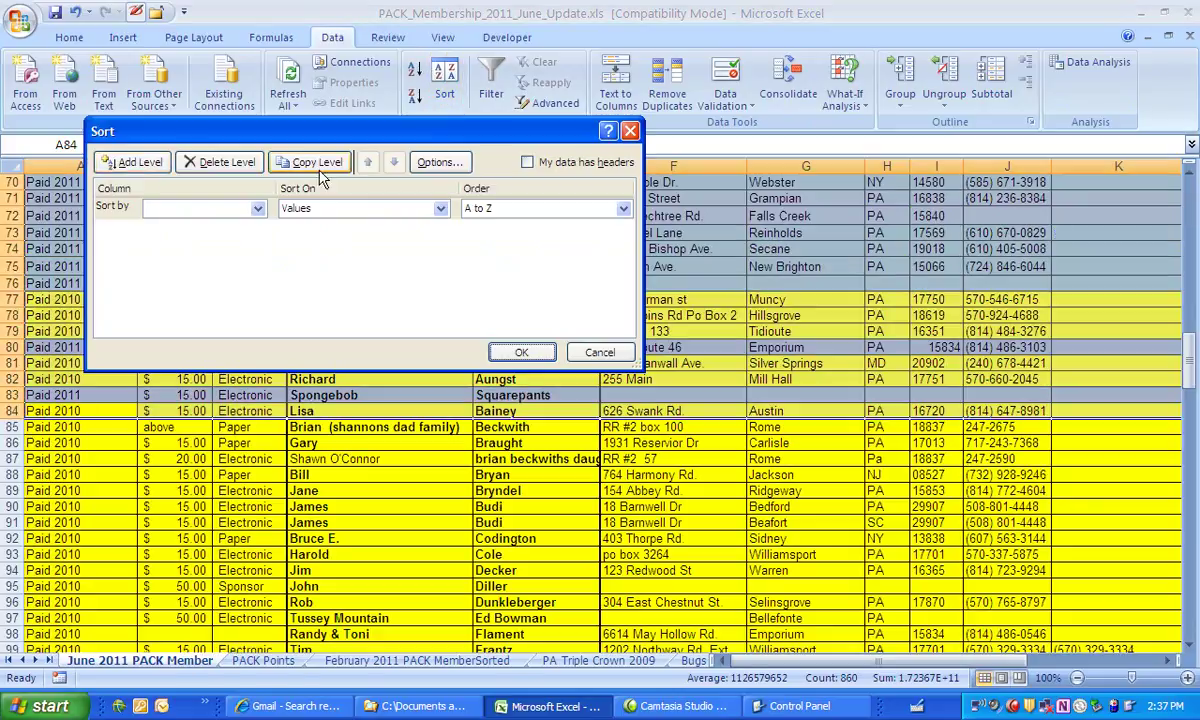
pyautogui.click(257, 208)
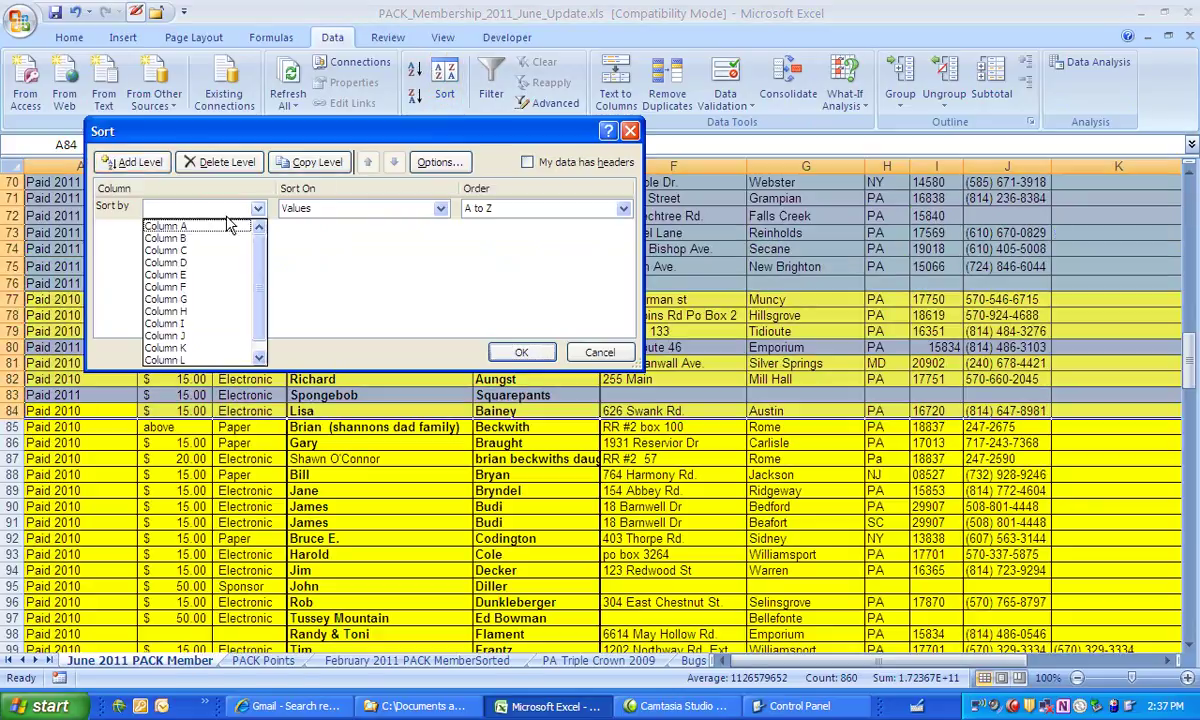
pyautogui.click(226, 228)
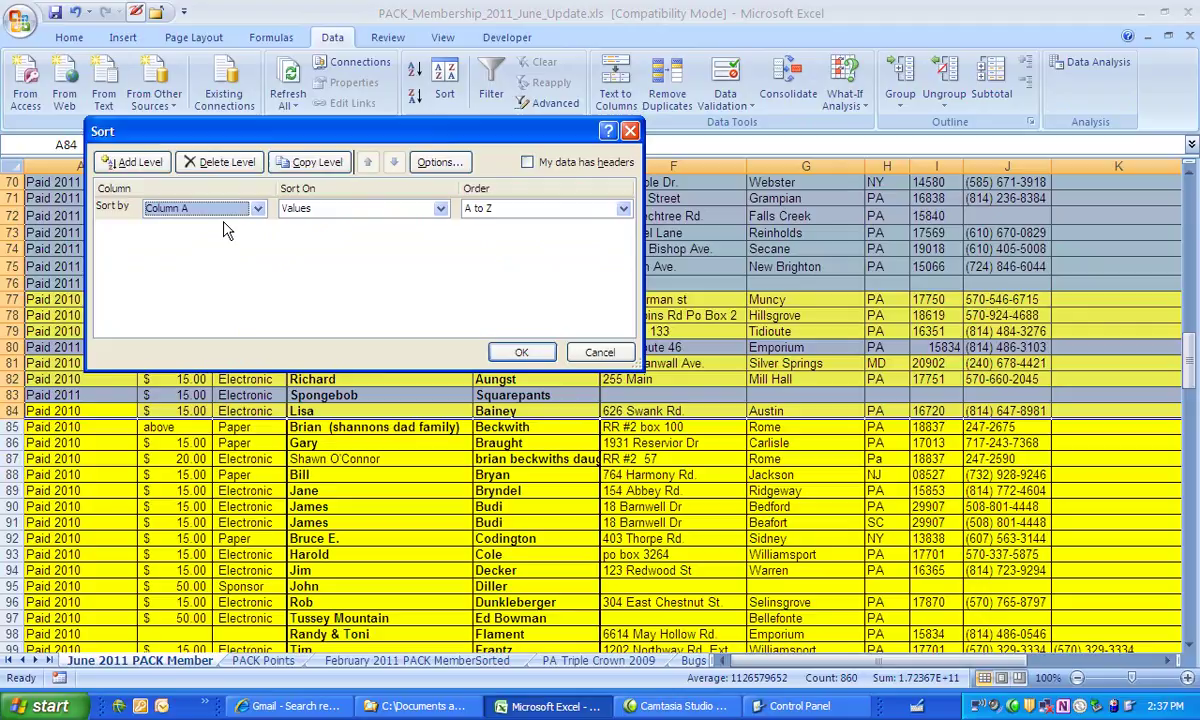
pyautogui.click(624, 210)
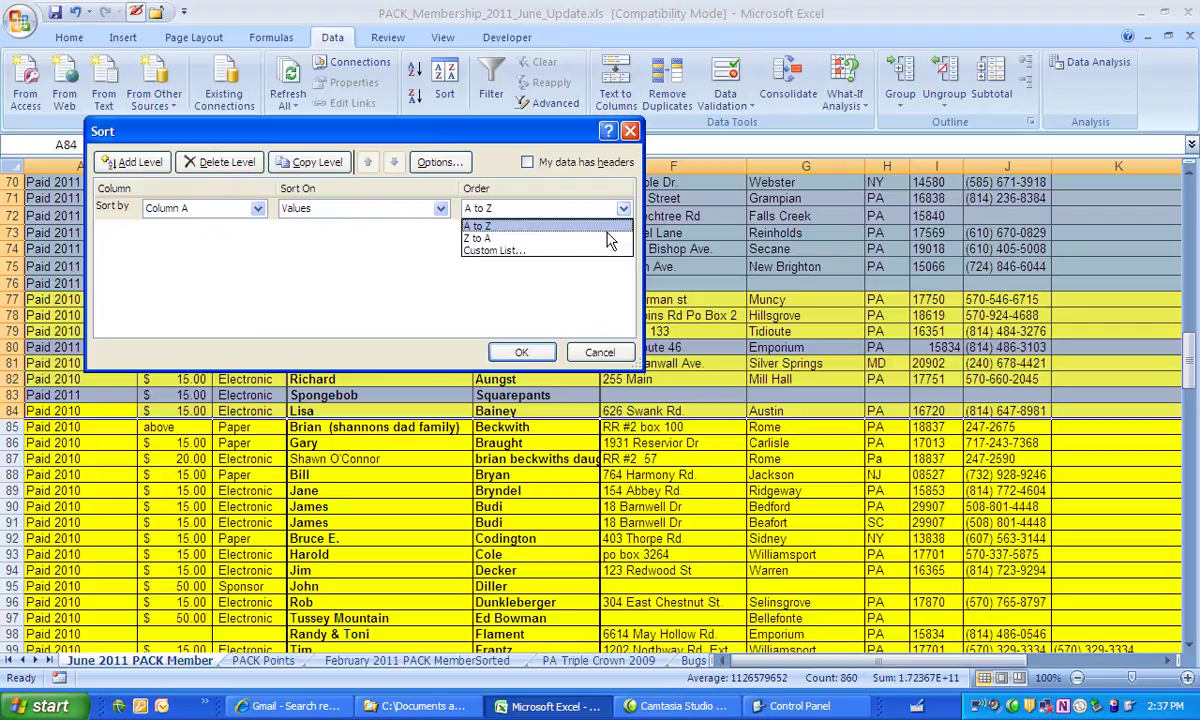
pyautogui.click(606, 239)
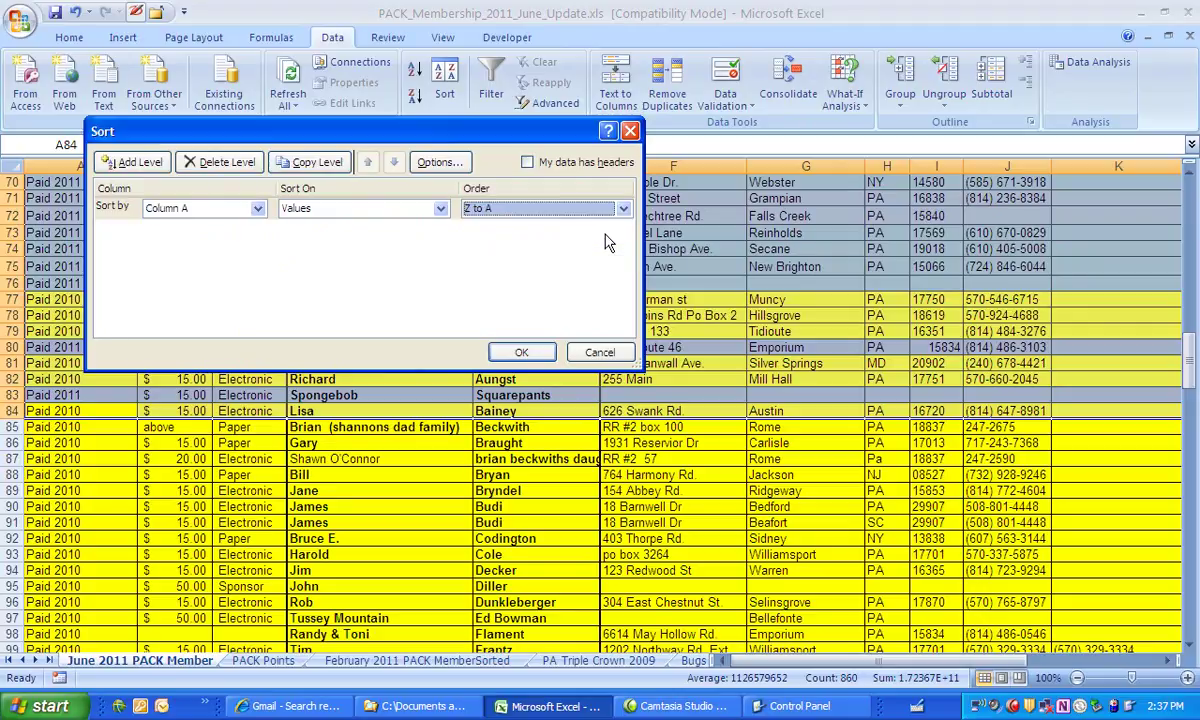
pyautogui.click(536, 351)
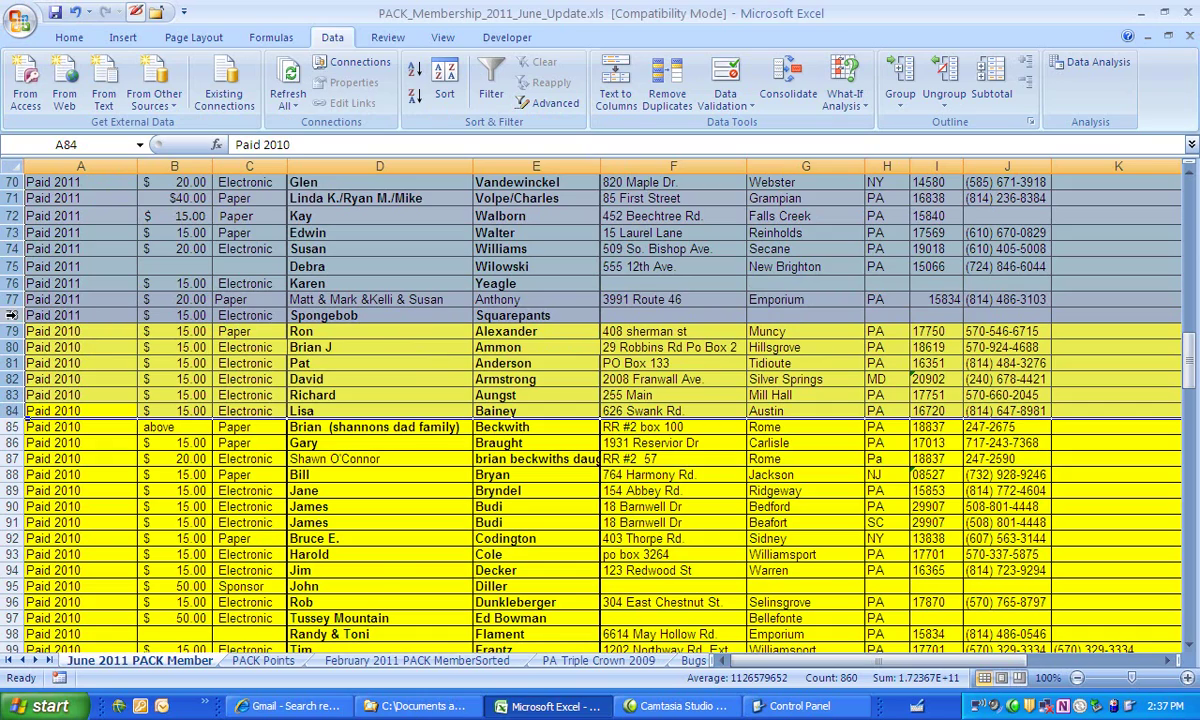
# Sort the selected Paid 2011 rows A to Z by last name in column E
pyautogui.moveTo(10, 315)
pyautogui.mouseDown()
pyautogui.moveTo(22, 123)
pyautogui.moveTo(6, 298)
pyautogui.mouseUp()
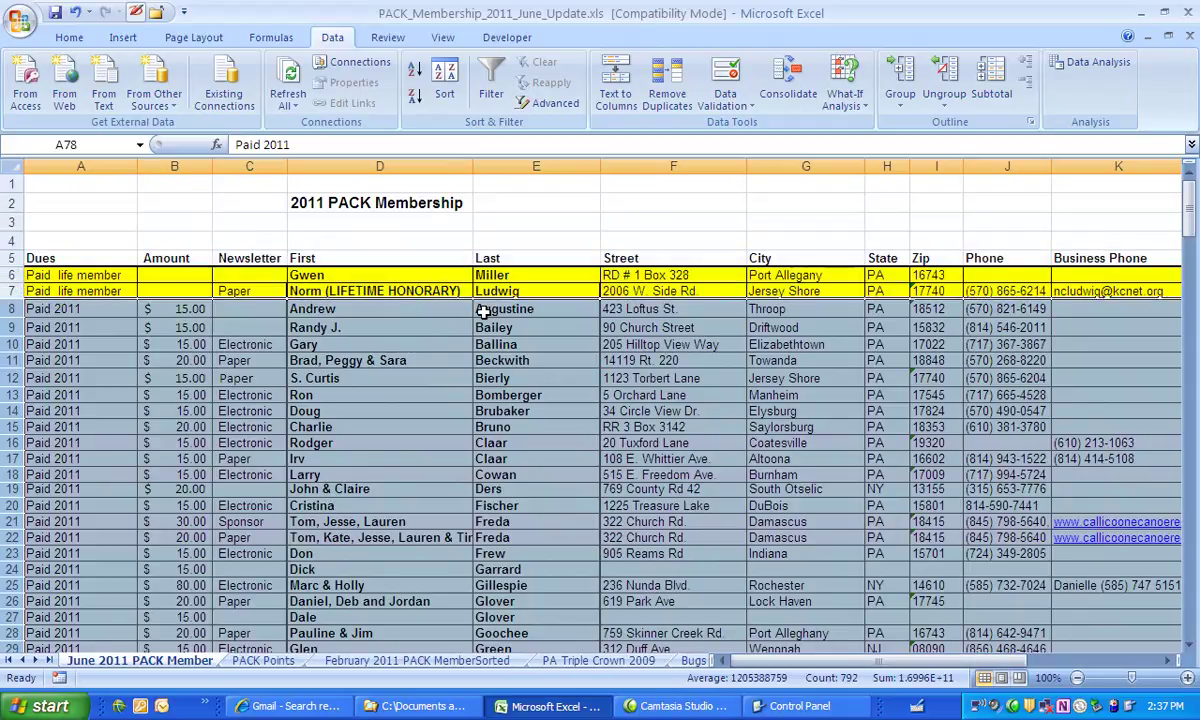
pyautogui.click(445, 80)
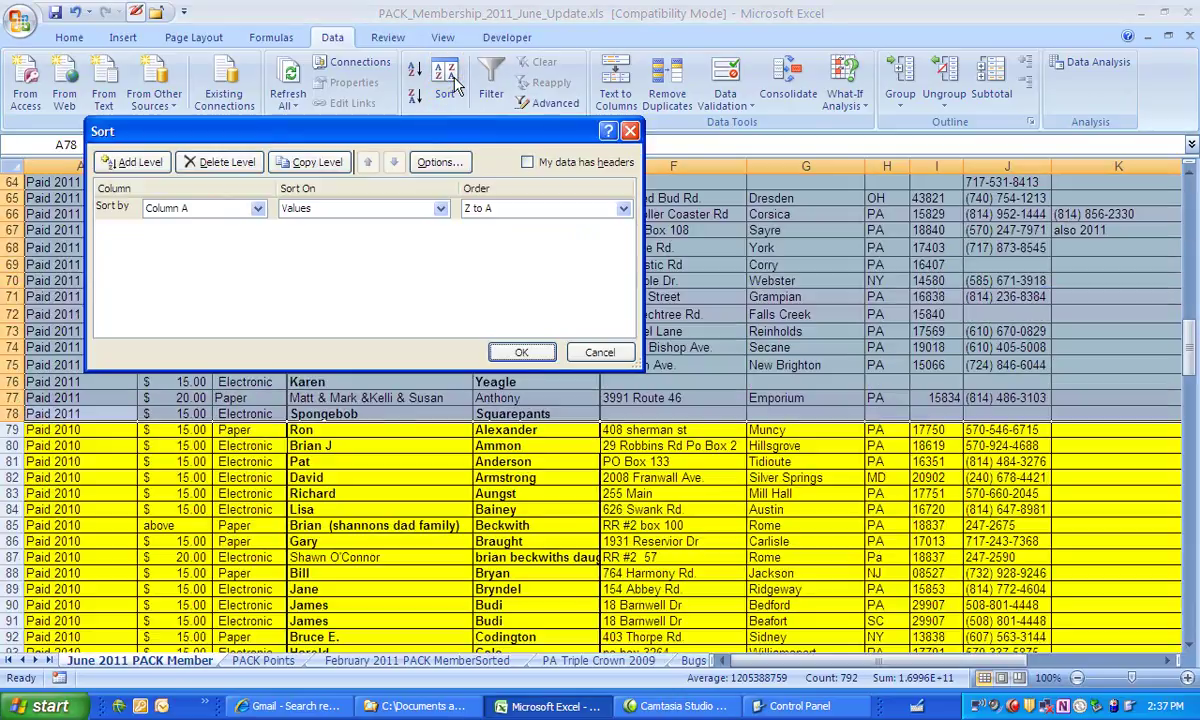
pyautogui.moveTo(428, 141); pyautogui.dragTo(425, 245)
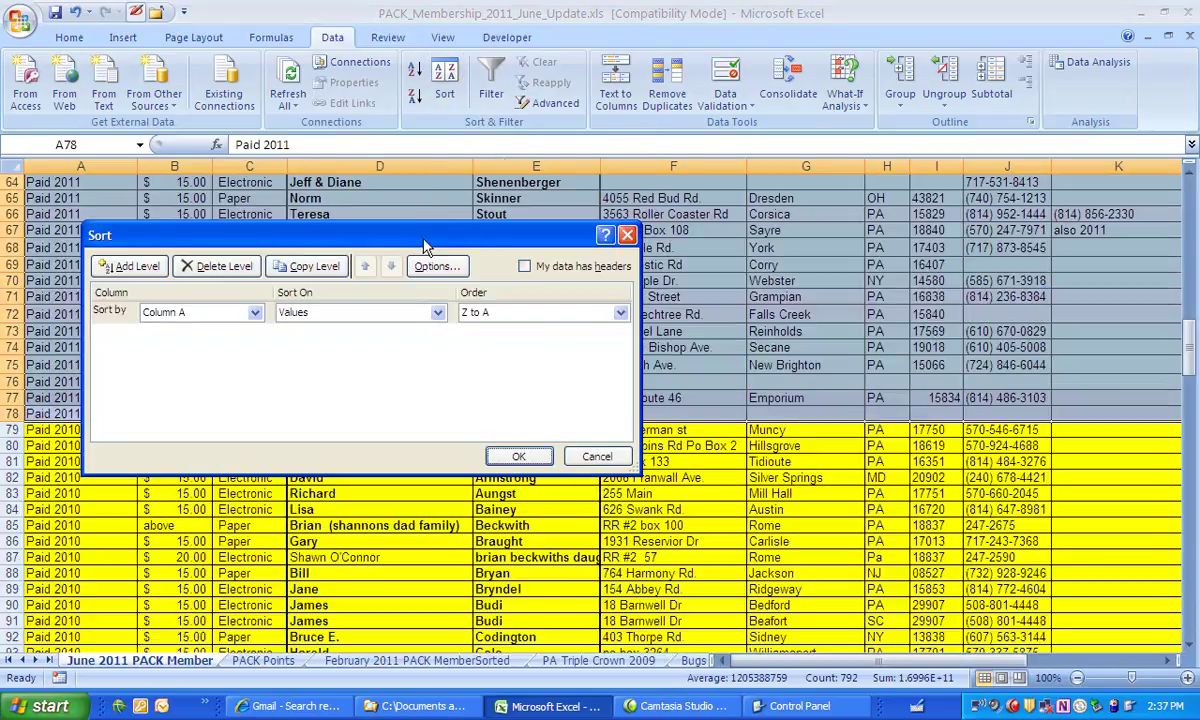
pyautogui.click(255, 313)
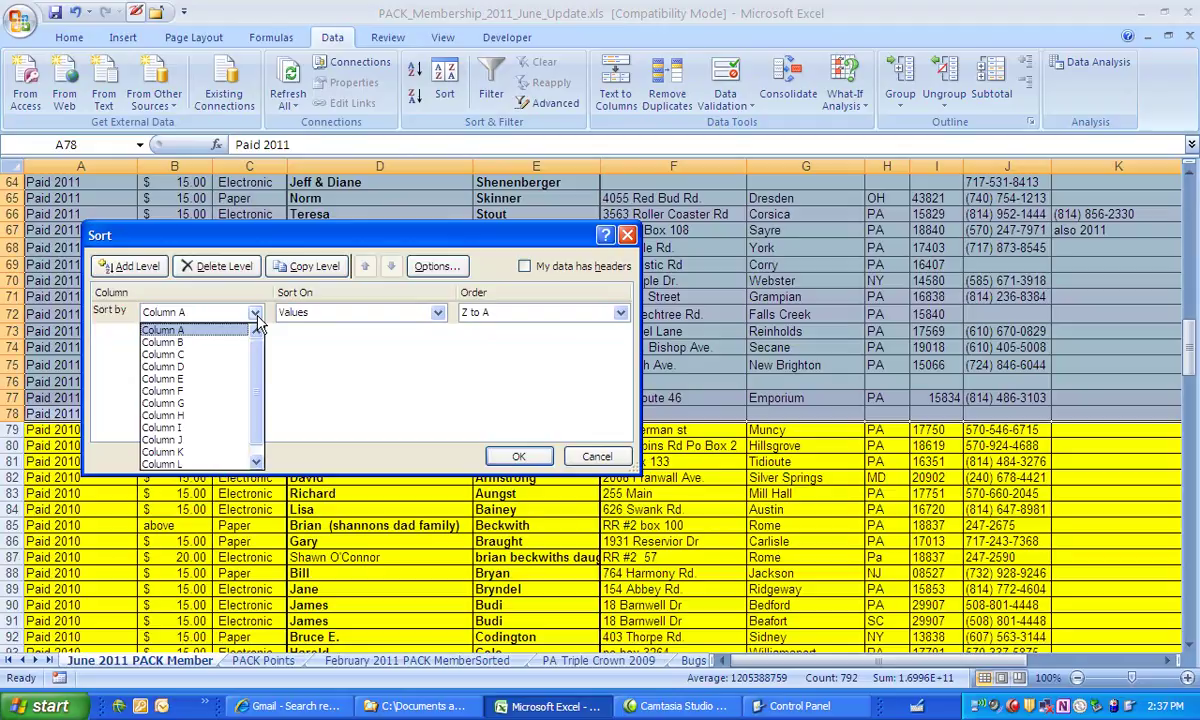
pyautogui.click(220, 379)
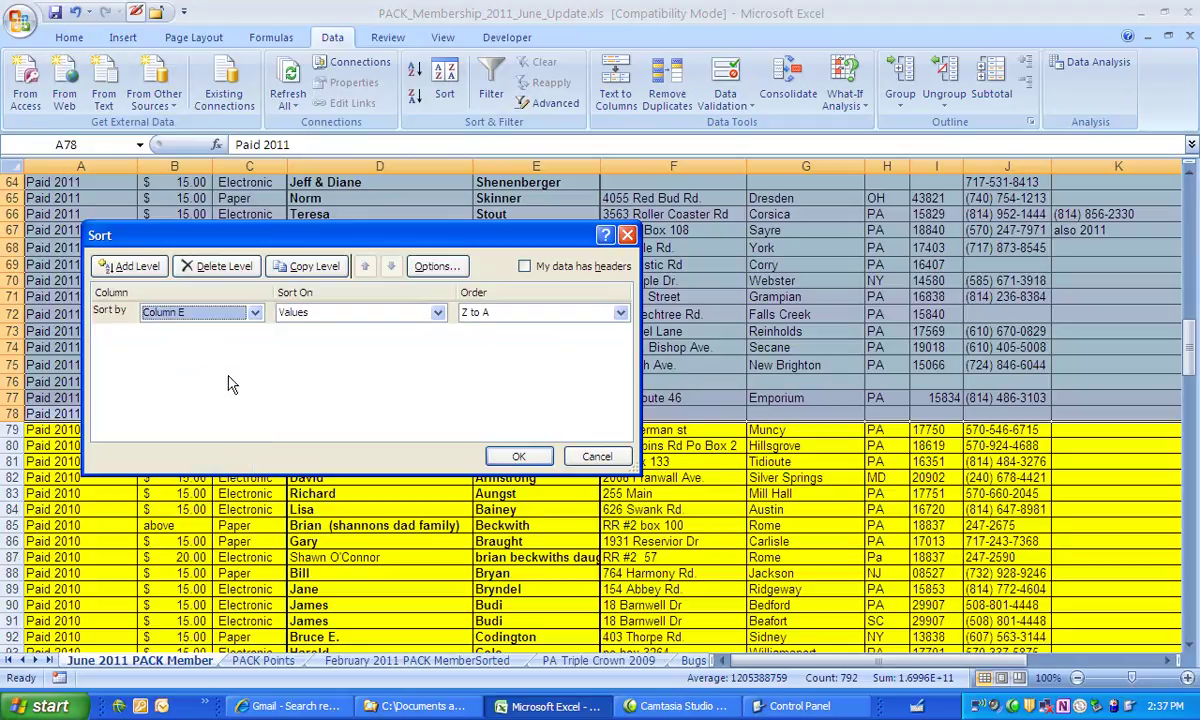
pyautogui.click(619, 313)
pyautogui.click(575, 327)
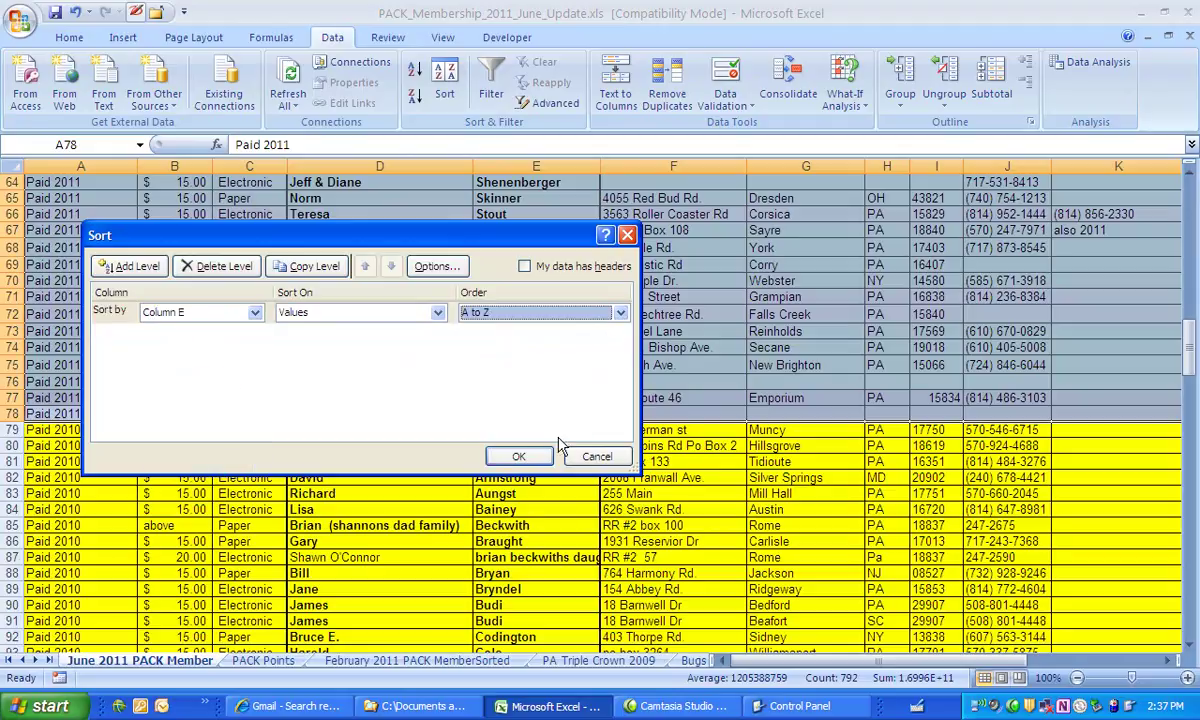
pyautogui.click(519, 456)
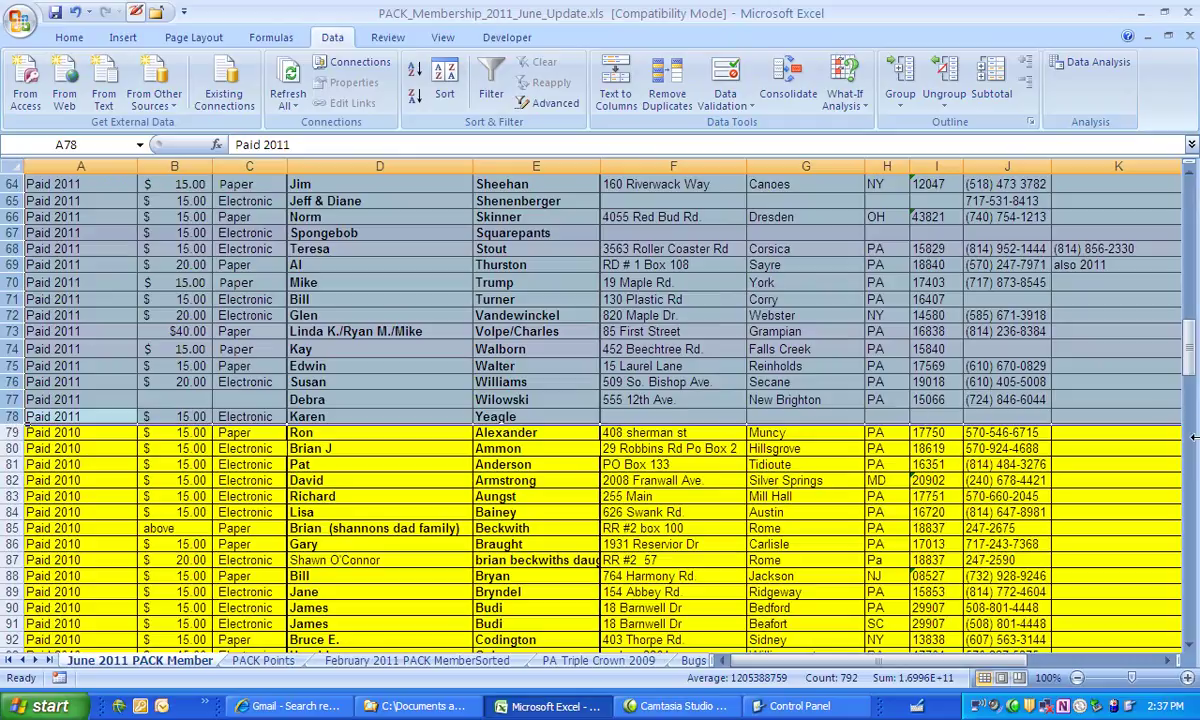
pyautogui.moveTo(1193, 437); pyautogui.dragTo(1182, 236)
pyautogui.click(1104, 234)
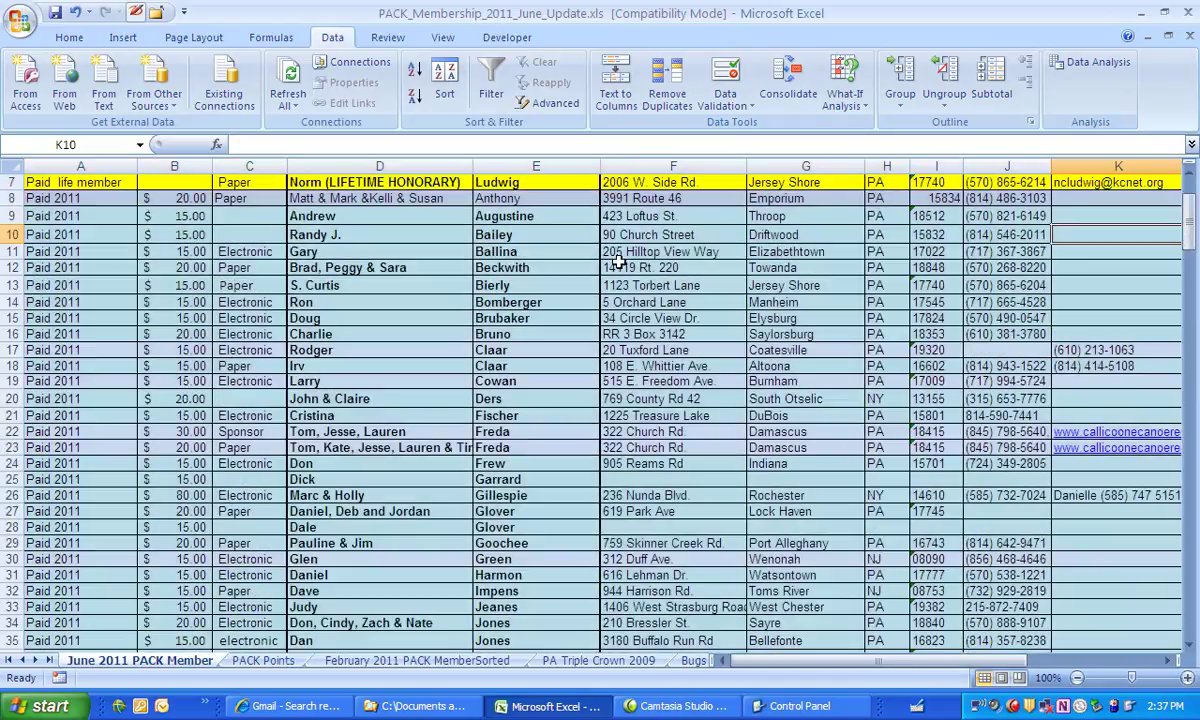
pyautogui.click(480, 199)
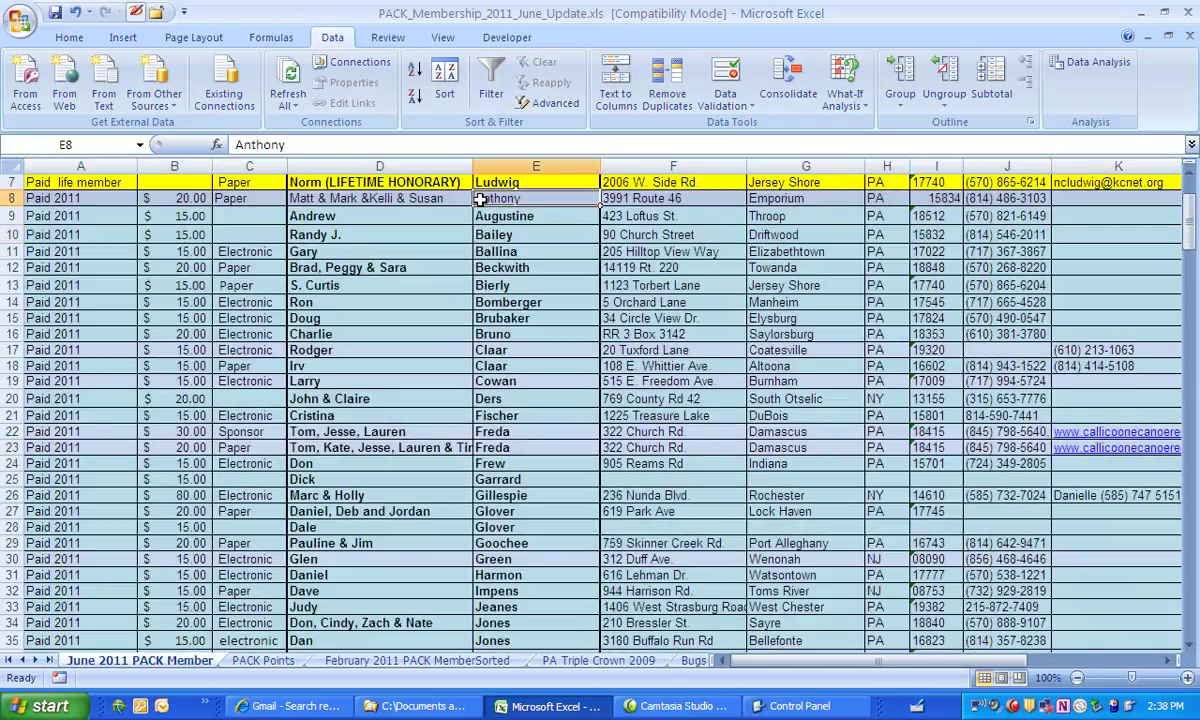
pyautogui.click(1193, 620)
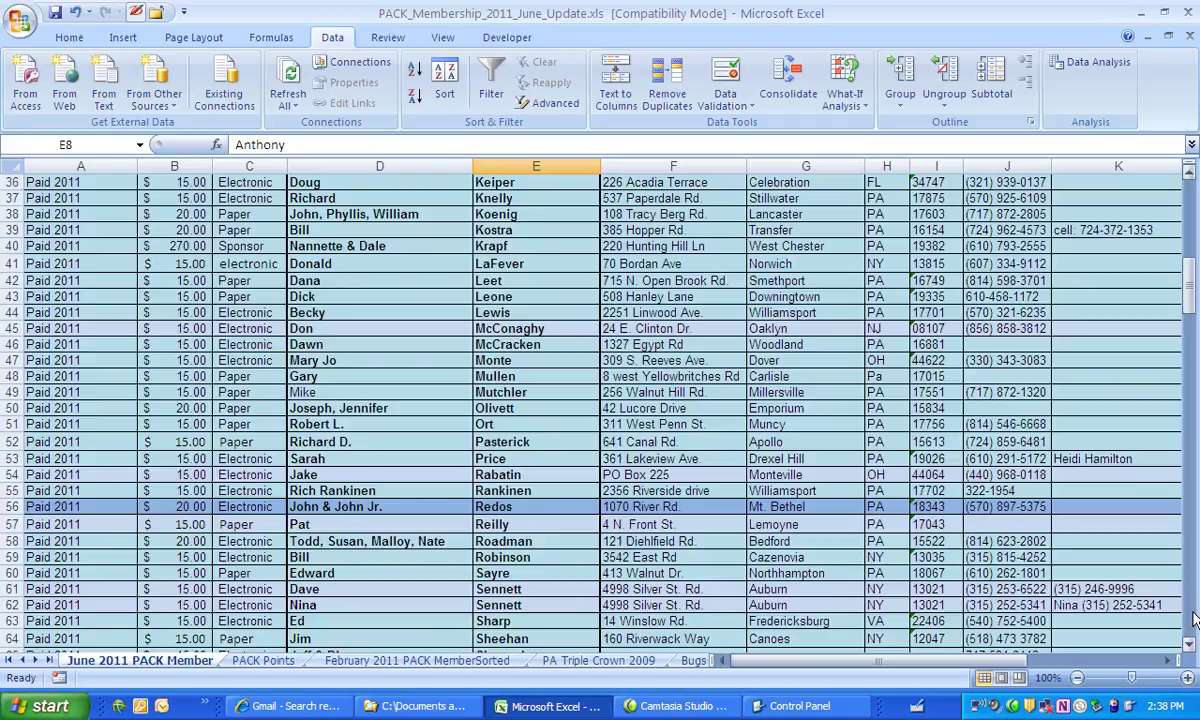
pyautogui.click(1193, 620)
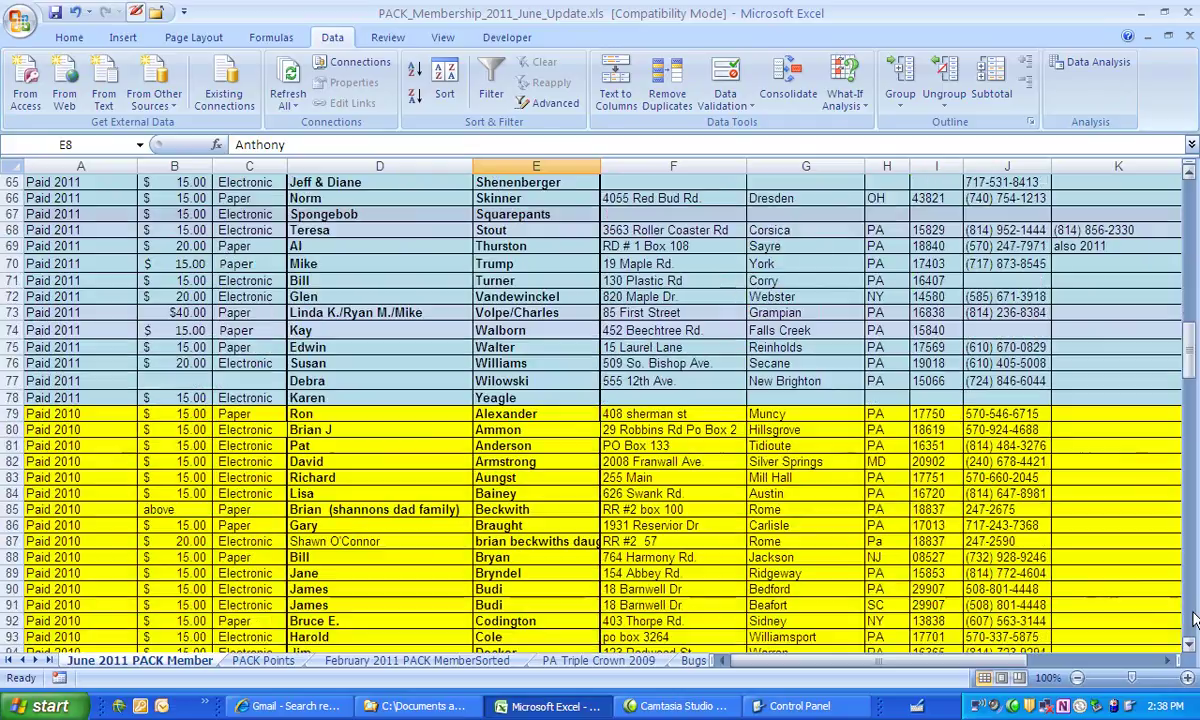
# Create a copy of the June 2011 PACK Member worksheet
pyautogui.rightClick(121, 668)
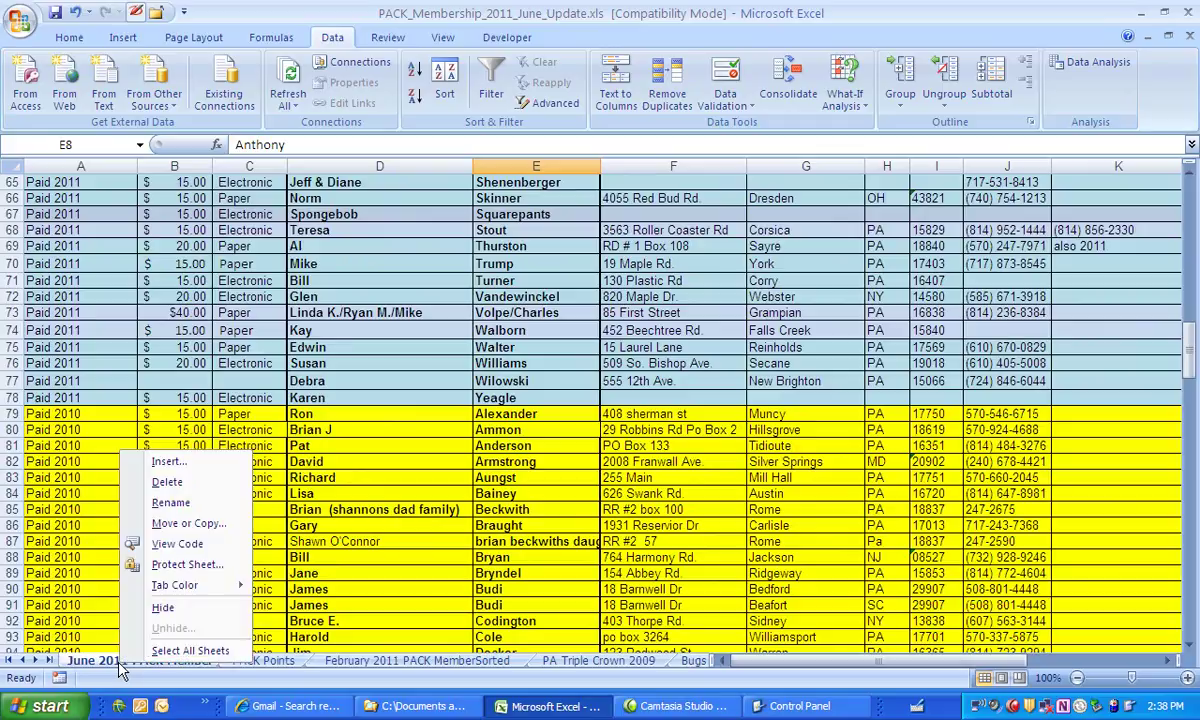
pyautogui.click(185, 523)
pyautogui.click(62, 600)
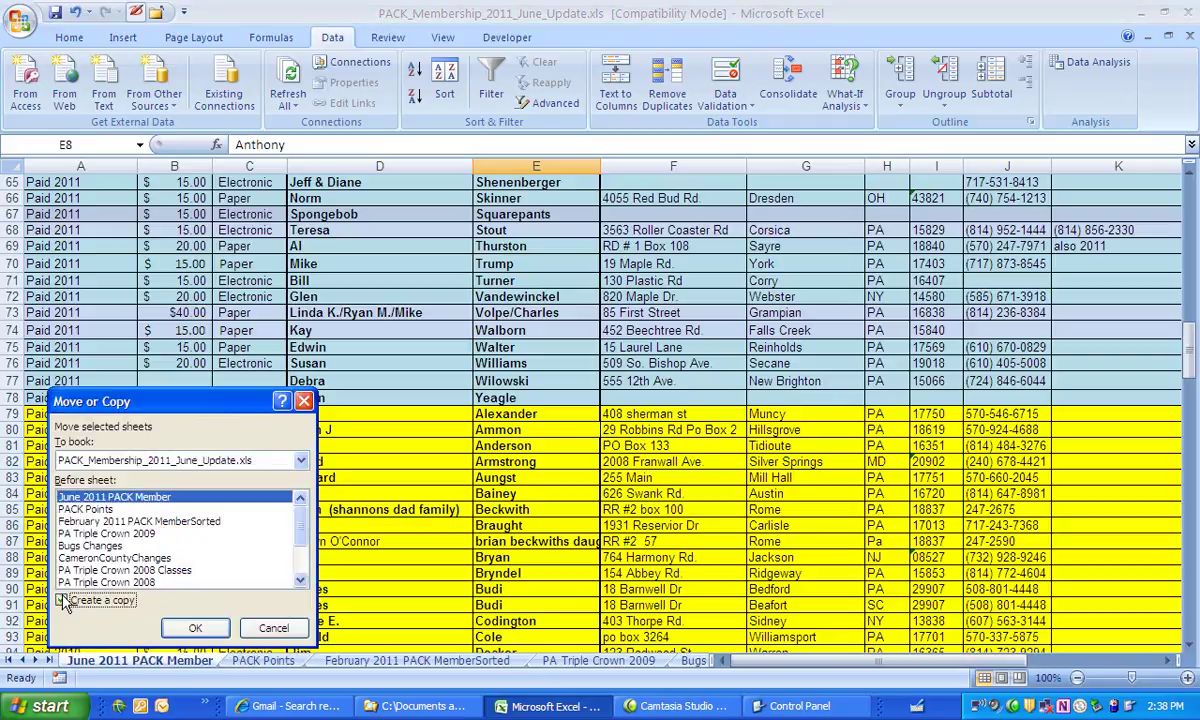
pyautogui.click(195, 628)
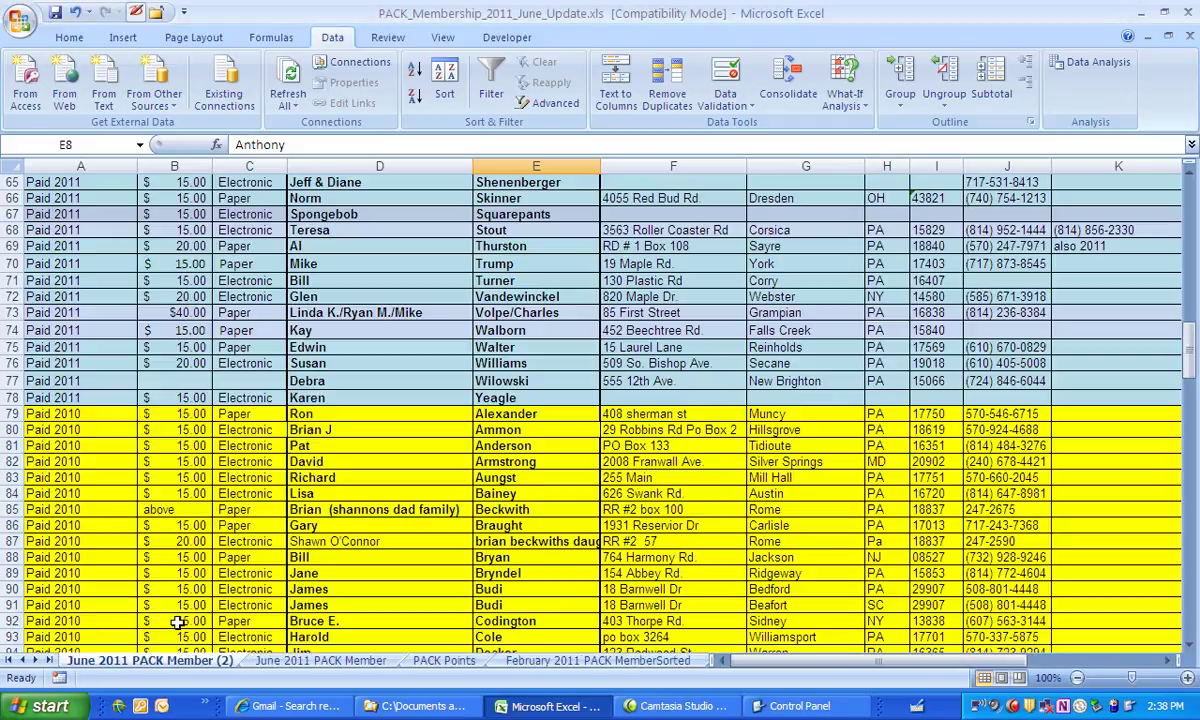
# Rename the copied sheet to 'July 2011 PACK Member', dropping the (2) suffix
pyautogui.doubleClick(97, 662)
pyautogui.moveTo(97, 662); pyautogui.dragTo(63, 658)
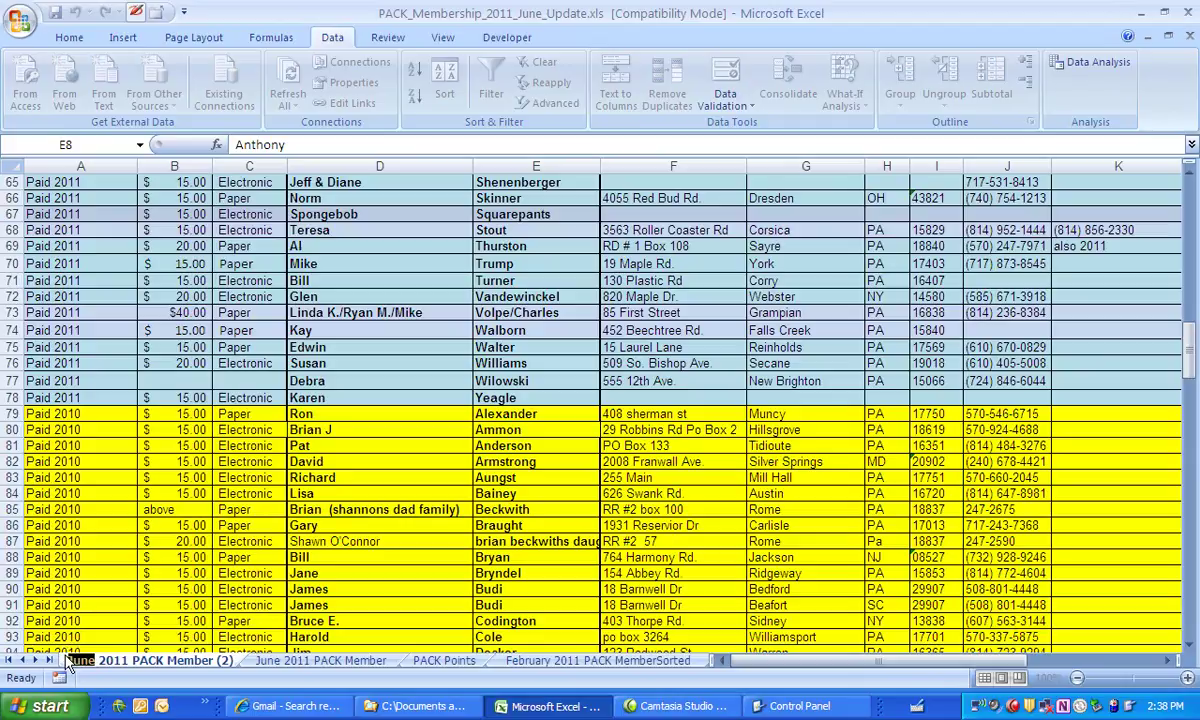
pyautogui.write('July')
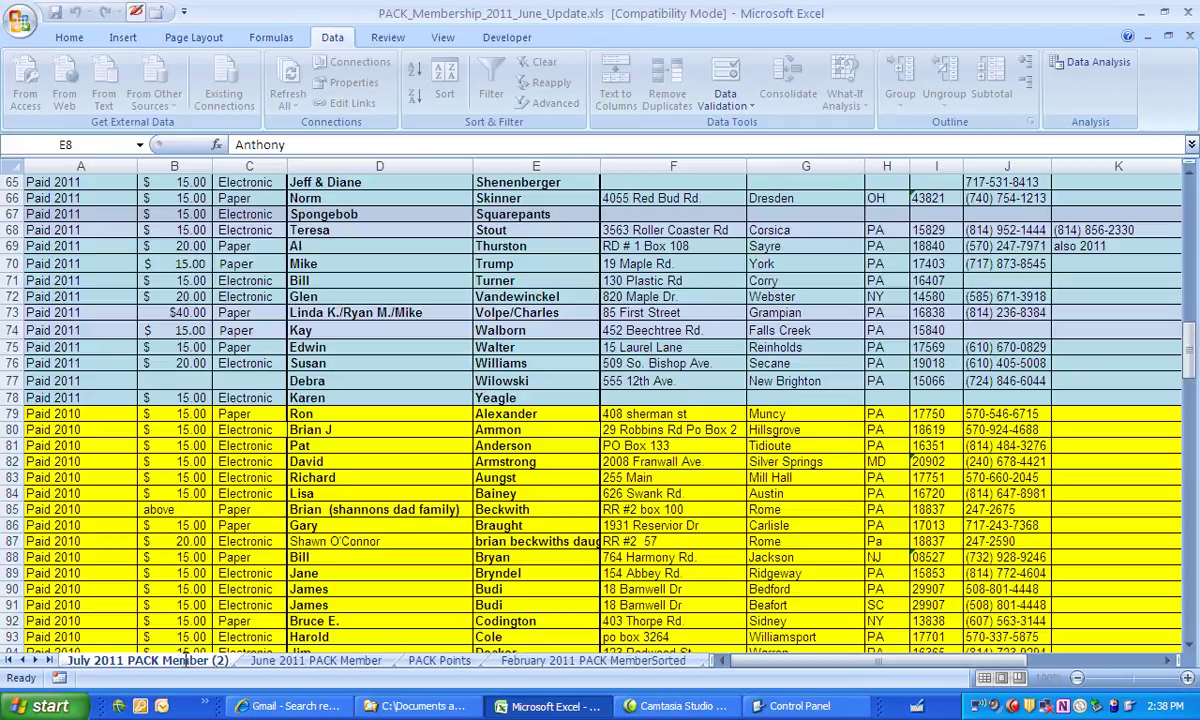
pyautogui.moveTo(208, 660); pyautogui.dragTo(230, 662)
pyautogui.press('BackSpace')
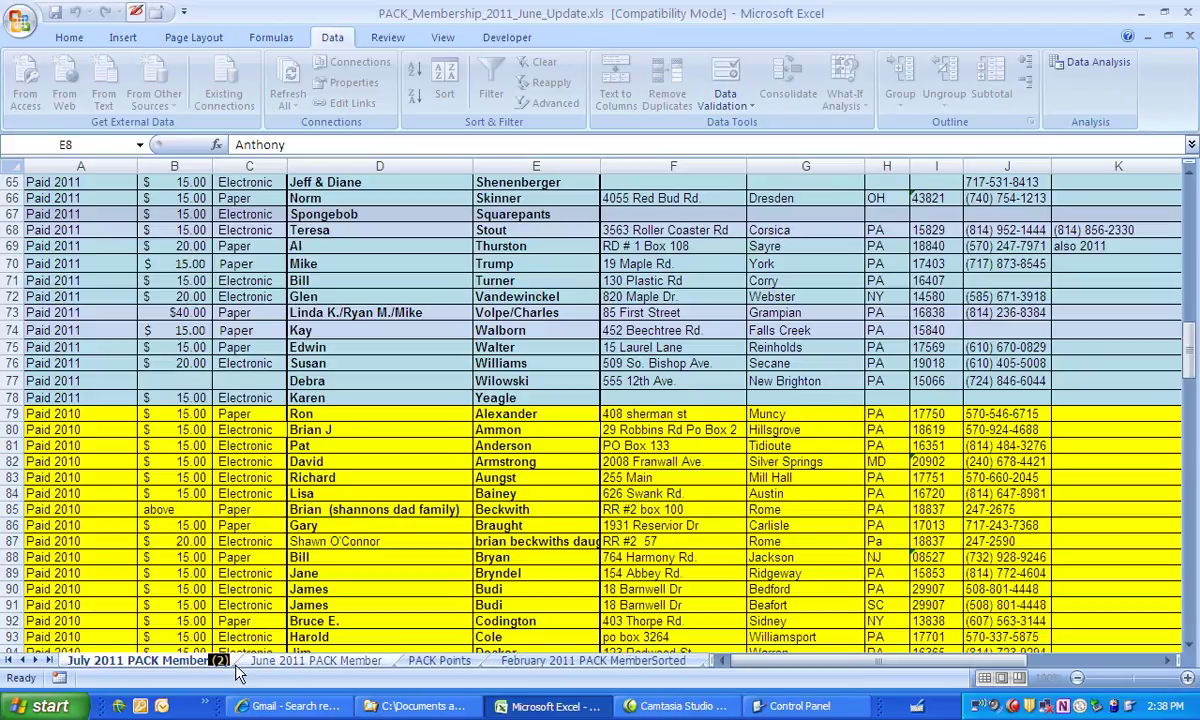
pyautogui.press('Return')
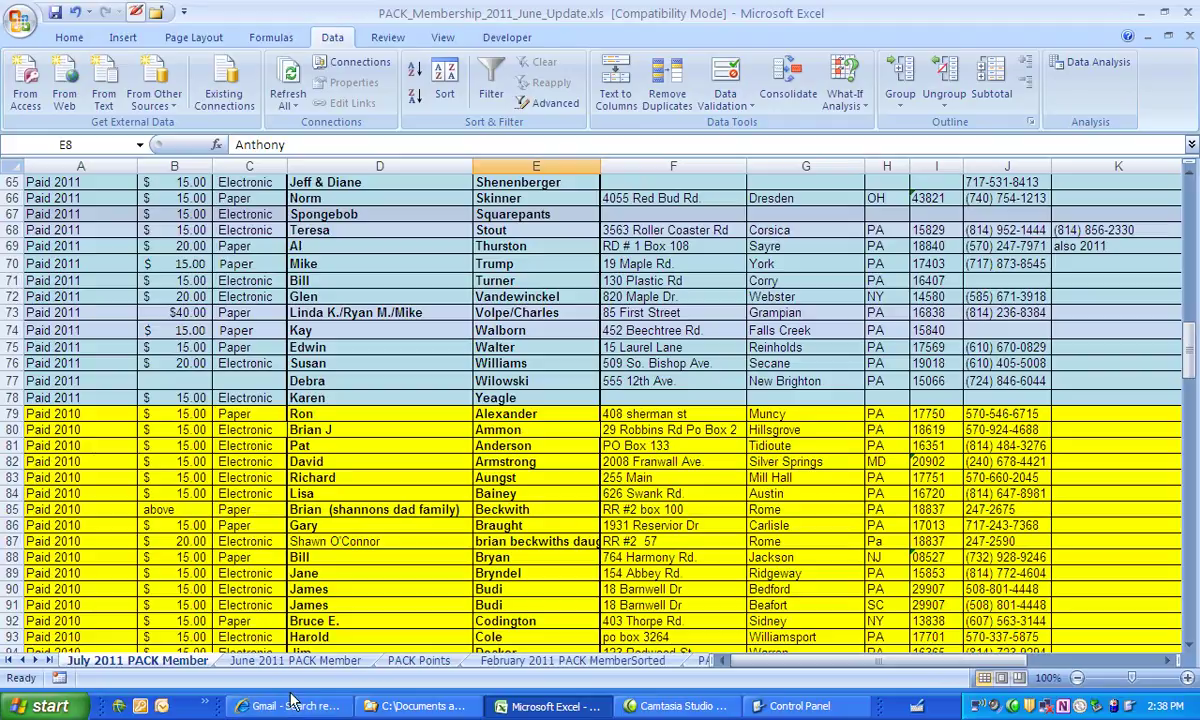
pyautogui.moveTo(1188, 352); pyautogui.dragTo(1179, 198)
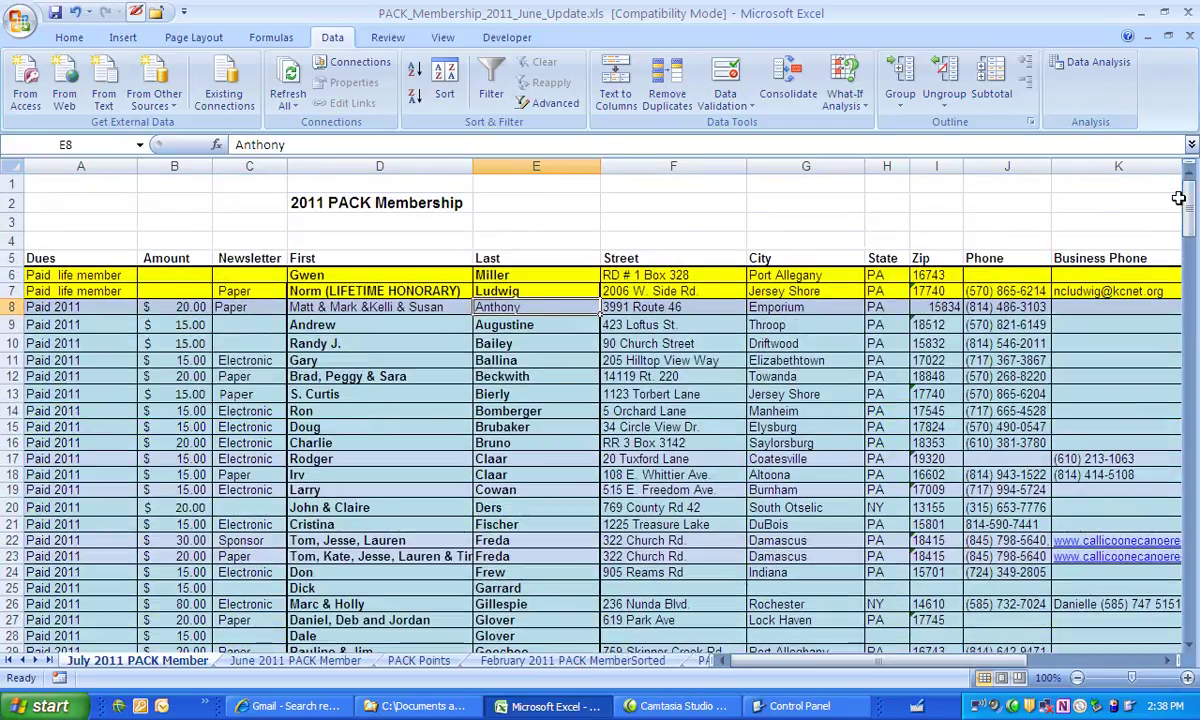